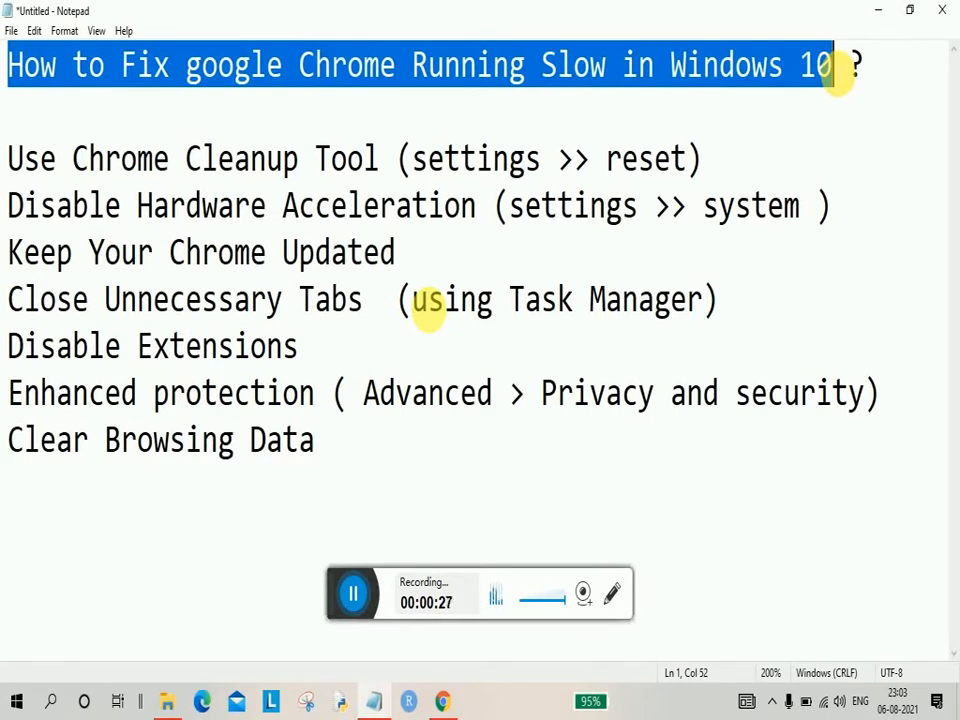
# - Review the list of fixes for slow Chrome in Notepad, from the Chrome Cleanup Tool down to Clear Browsing Data
pyautogui.moveTo(224, 700)
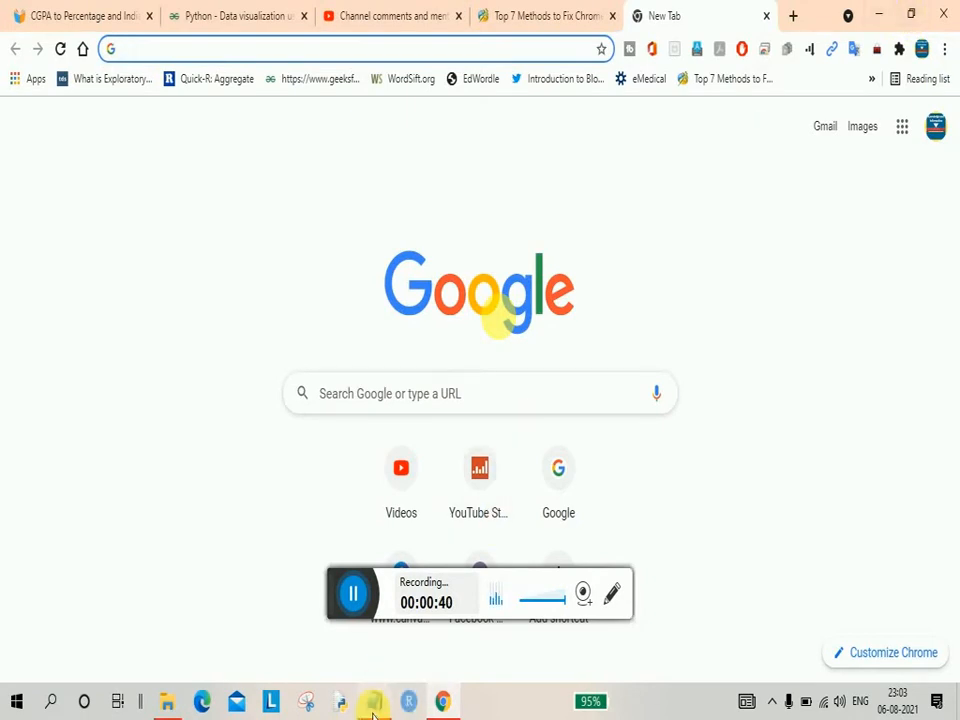
pyautogui.moveTo(10, 158); pyautogui.dragTo(338, 460)
pyautogui.click(66, 168)
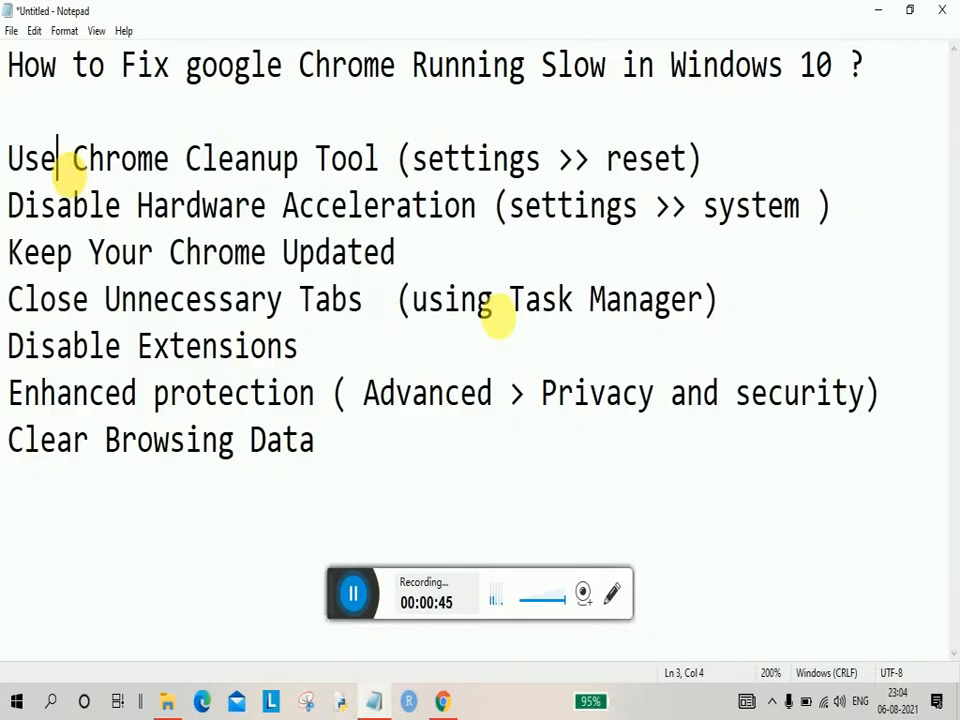
pyautogui.moveTo(88, 165); pyautogui.dragTo(560, 165)
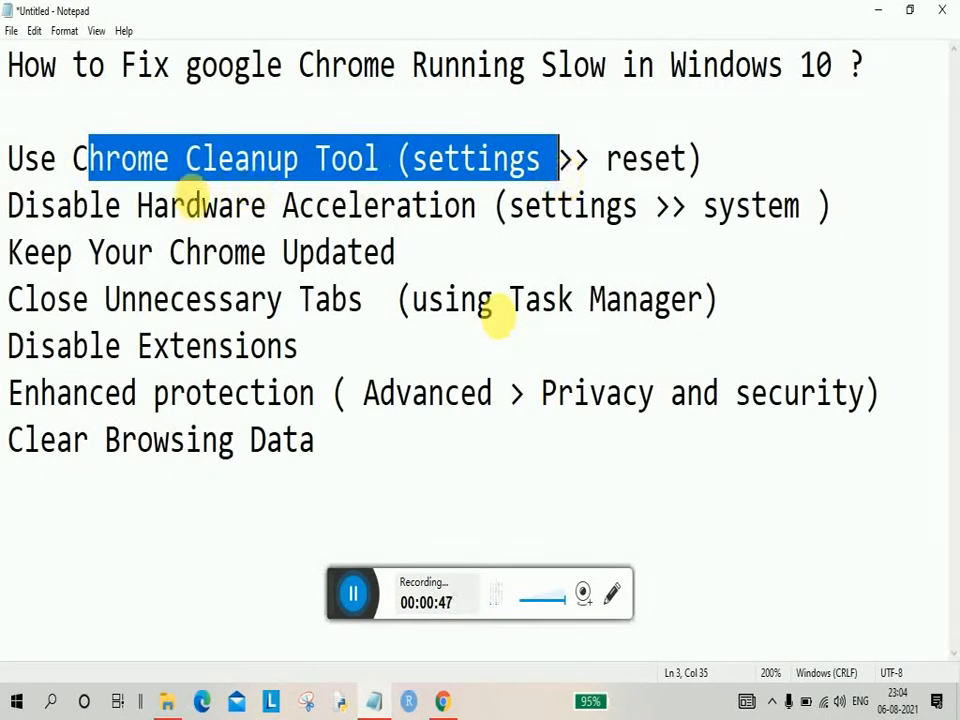
pyautogui.moveTo(10, 205); pyautogui.dragTo(510, 214)
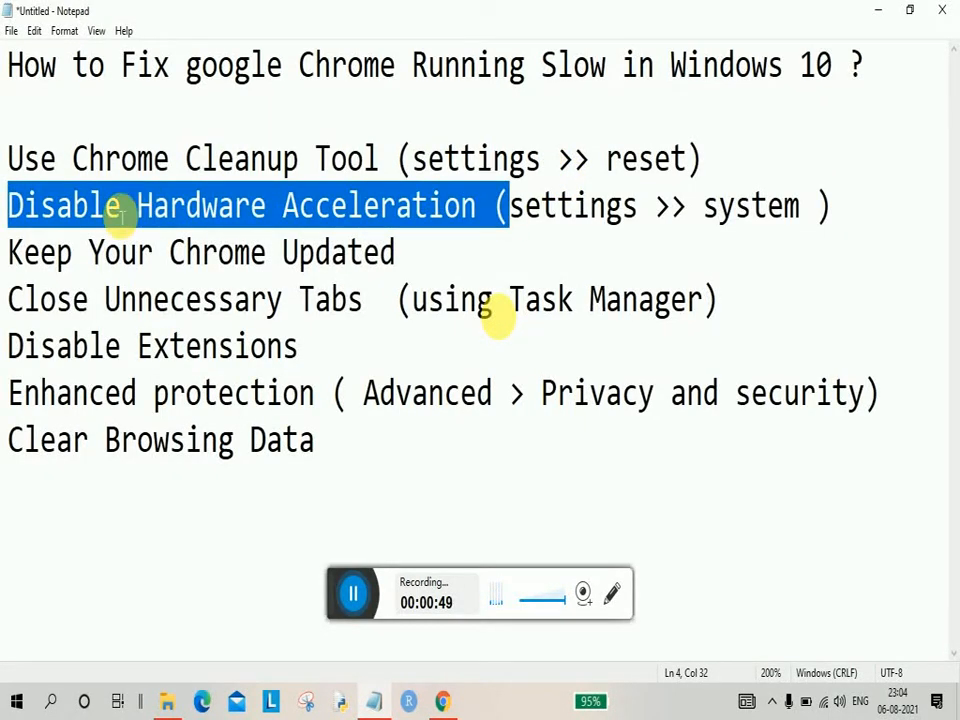
pyautogui.moveTo(10, 252); pyautogui.dragTo(400, 257)
pyautogui.moveTo(11, 298); pyautogui.dragTo(350, 303)
pyautogui.moveTo(8, 345); pyautogui.dragTo(300, 345)
pyautogui.moveTo(8, 392); pyautogui.dragTo(316, 392)
pyautogui.moveTo(10, 440); pyautogui.dragTo(320, 441)
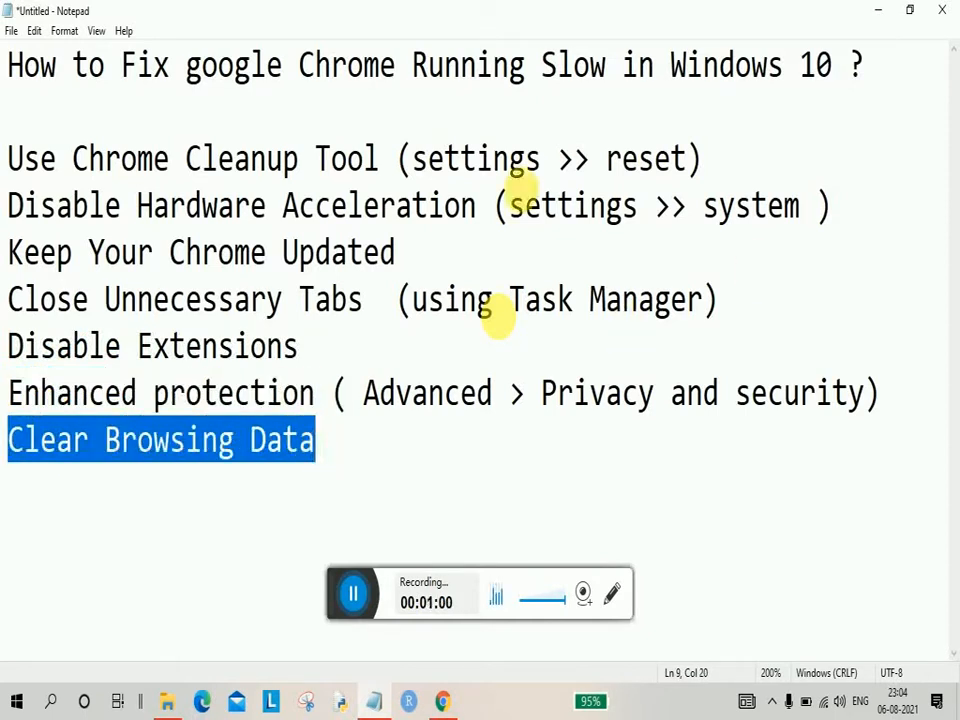
pyautogui.click(298, 345)
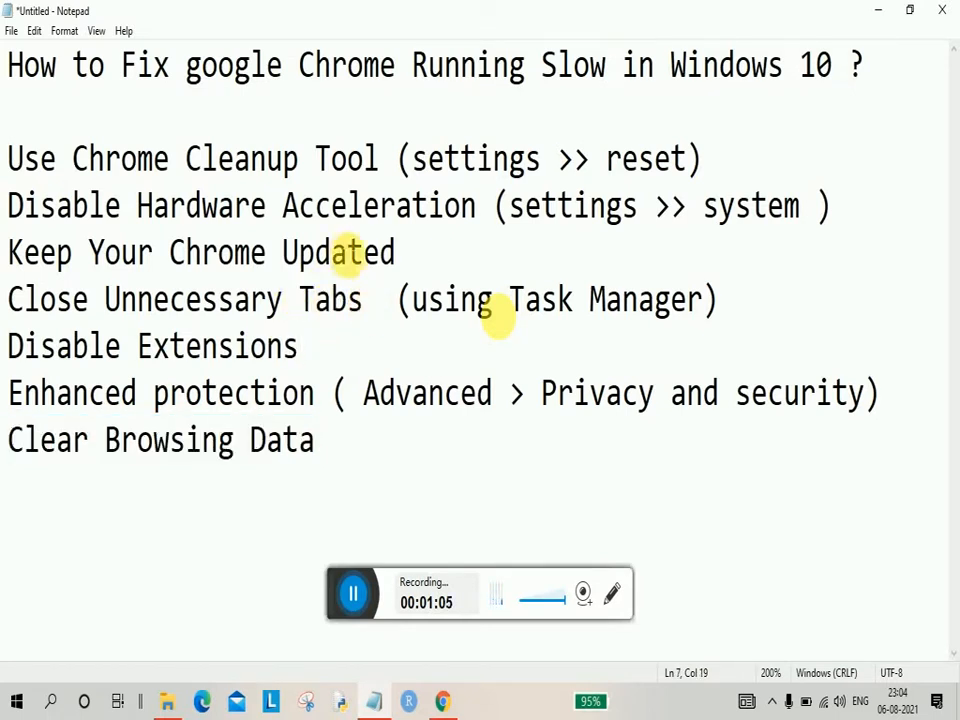
# - Set the "Keep Your Chrome Updated" line apart with a blank line above and below it
pyautogui.moveTo(397, 252); pyautogui.dragTo(8, 252)
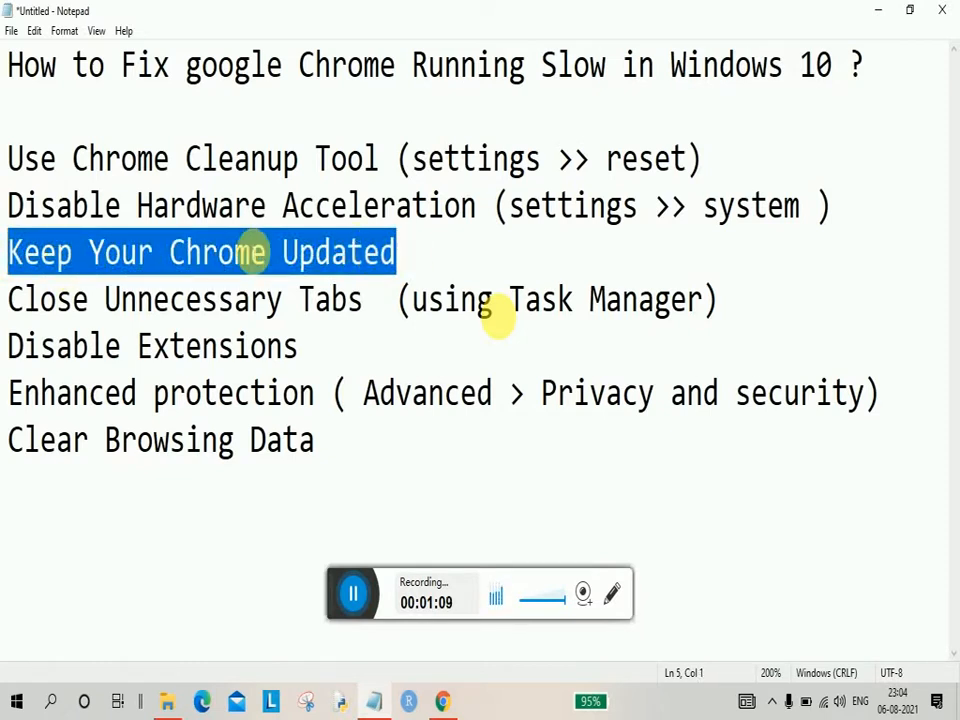
pyautogui.click(12, 250)
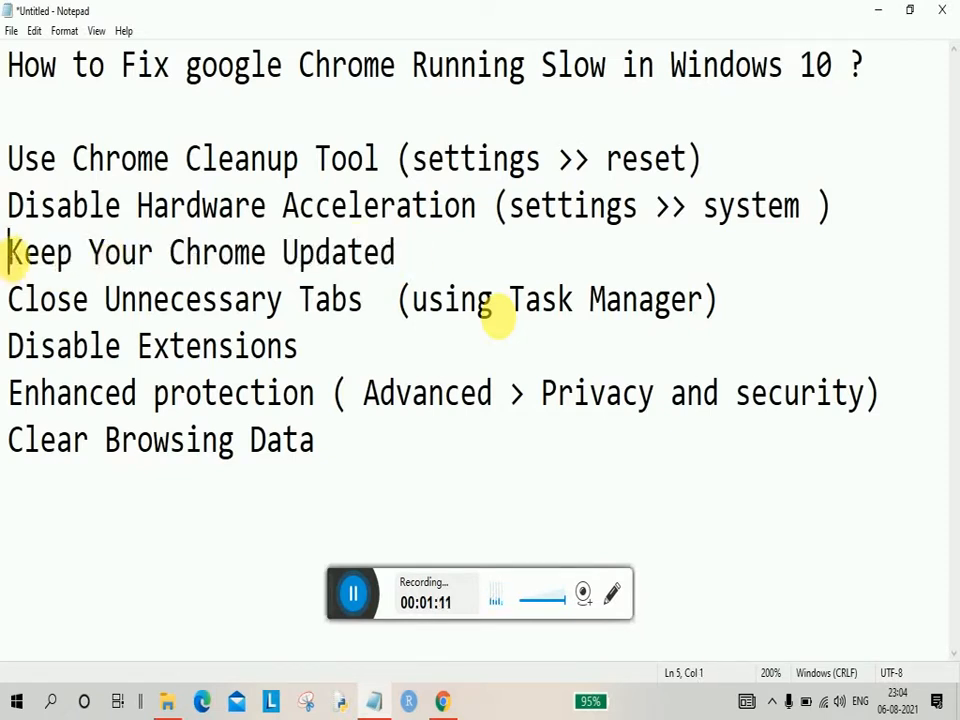
pyautogui.press('Return')
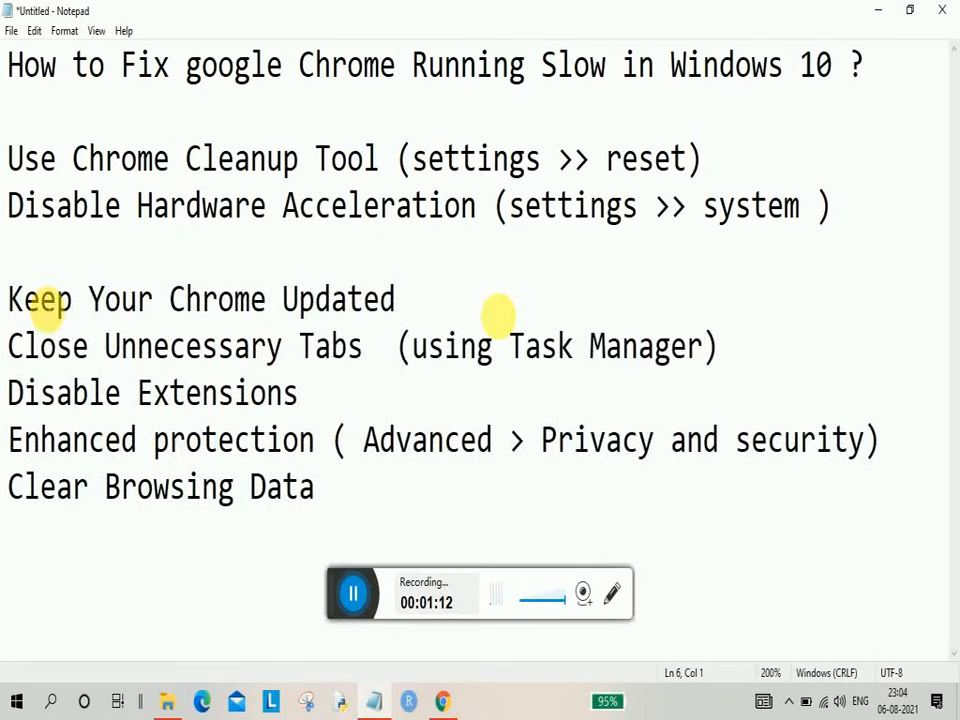
pyautogui.press('Return')
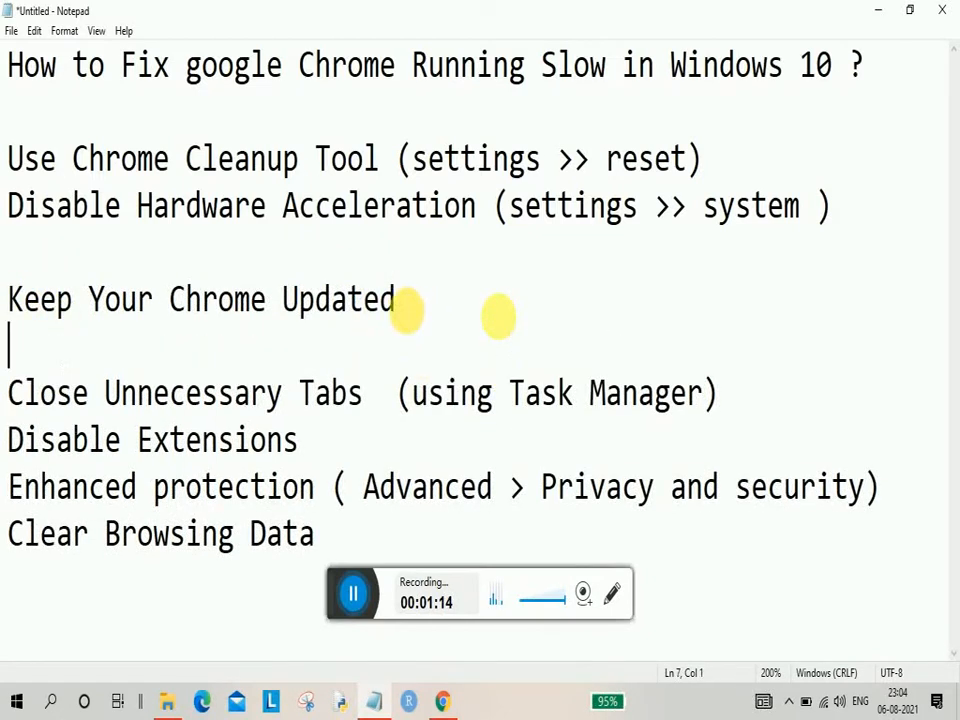
# - Switch to Chrome and open the About Google Chrome page to check for updates
pyautogui.click(443, 703)
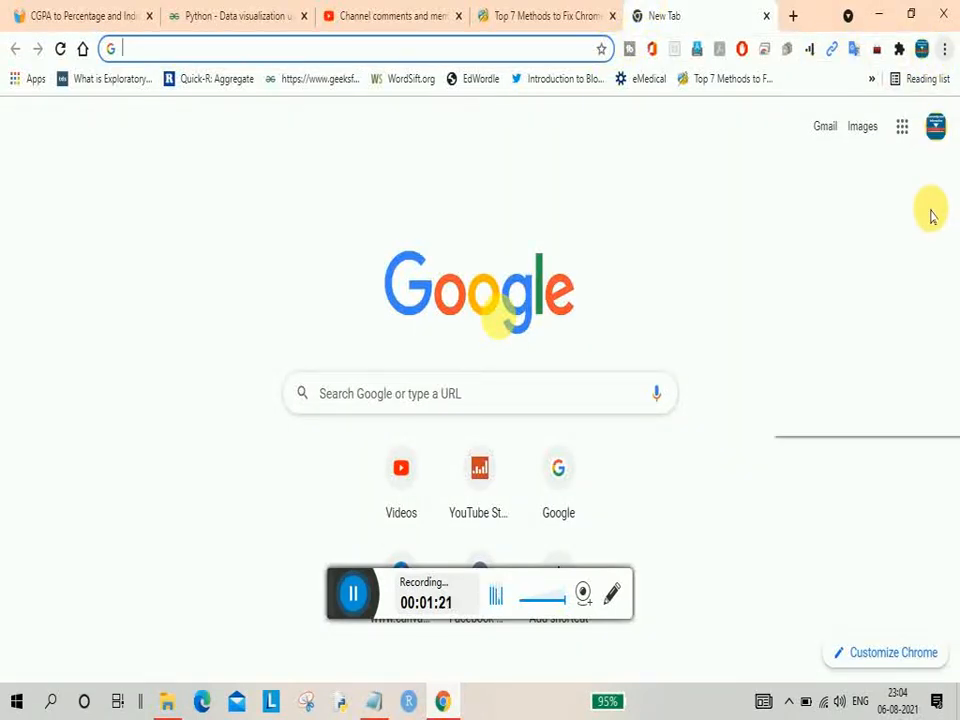
pyautogui.click(943, 48)
pyautogui.moveTo(836, 390)
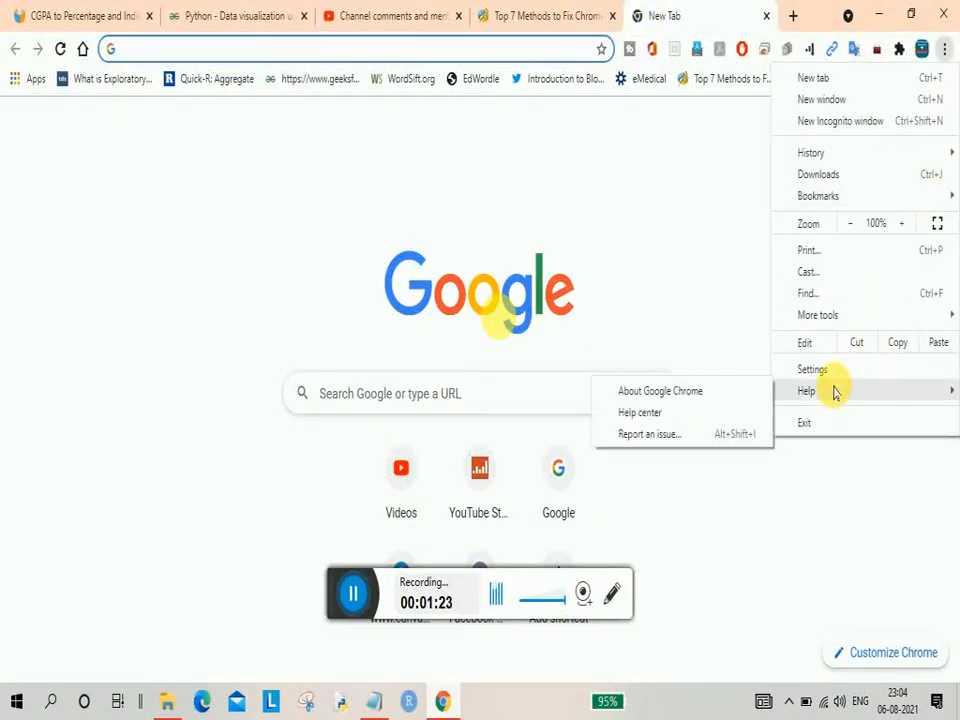
pyautogui.click(707, 399)
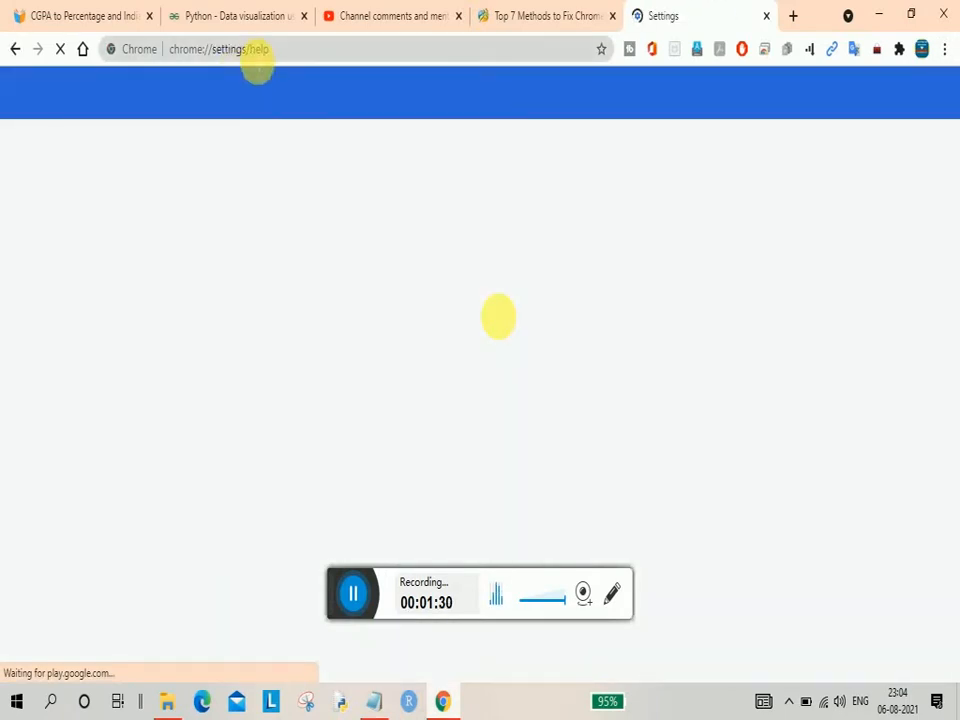
pyautogui.click(250, 50)
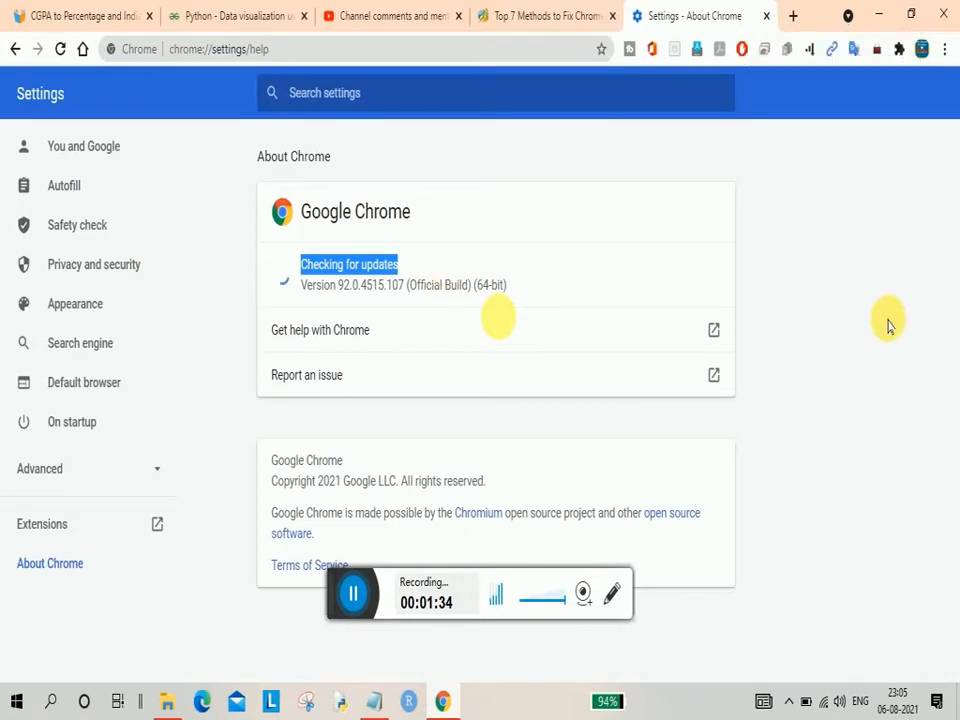
pyautogui.click(889, 326)
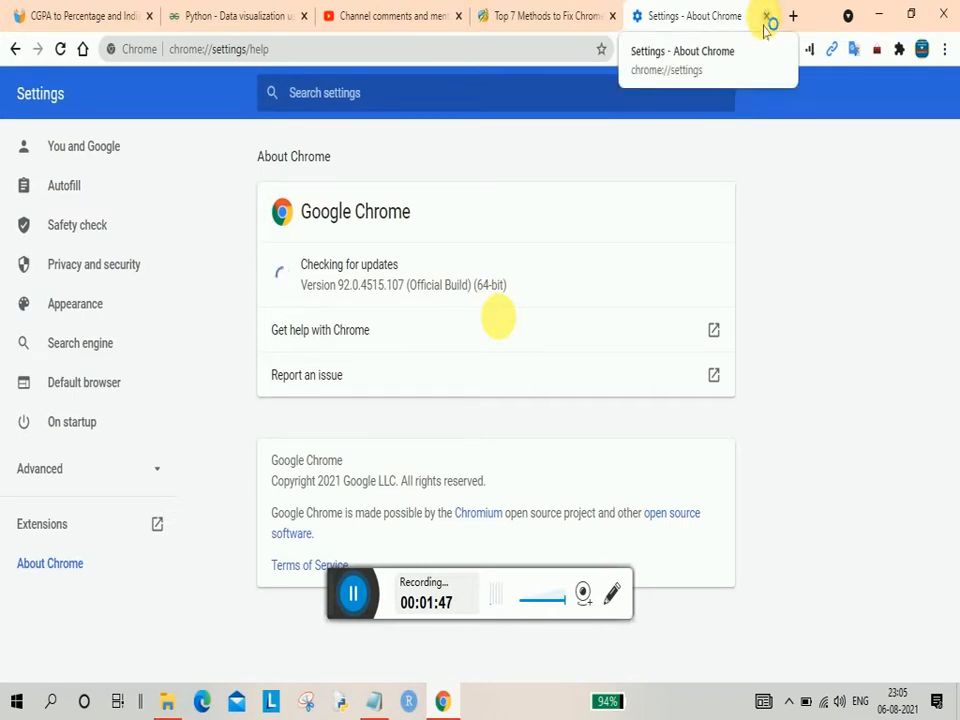
# - Return to the Notepad list and insert a blank line below "Close Unnecessary Tabs (using Task Manager)"
pyautogui.click(370, 703)
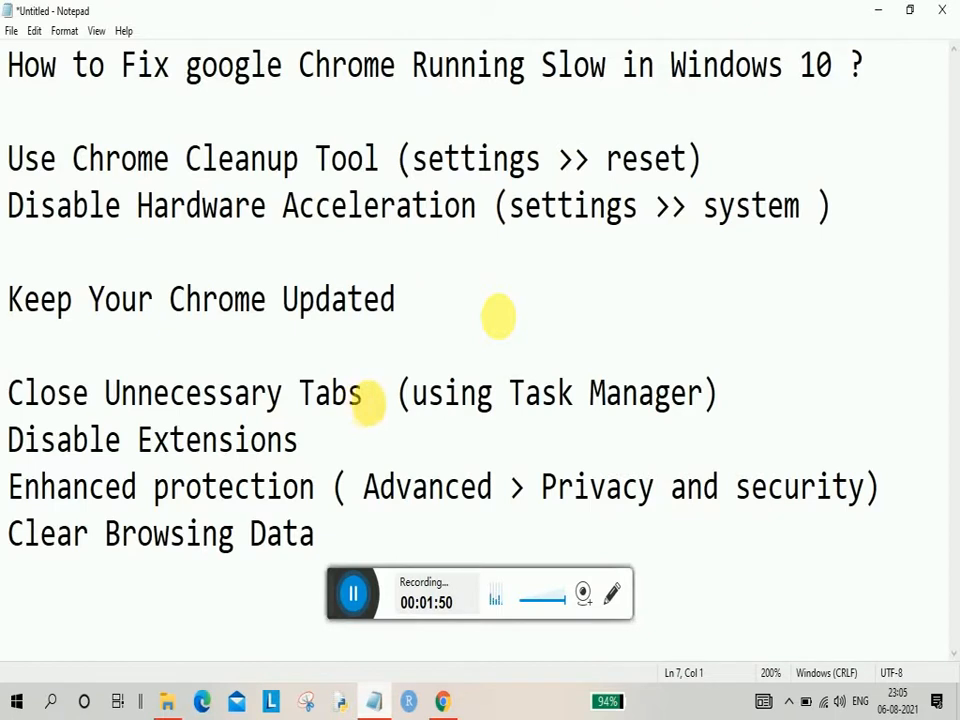
pyautogui.moveTo(370, 403); pyautogui.dragTo(8, 400)
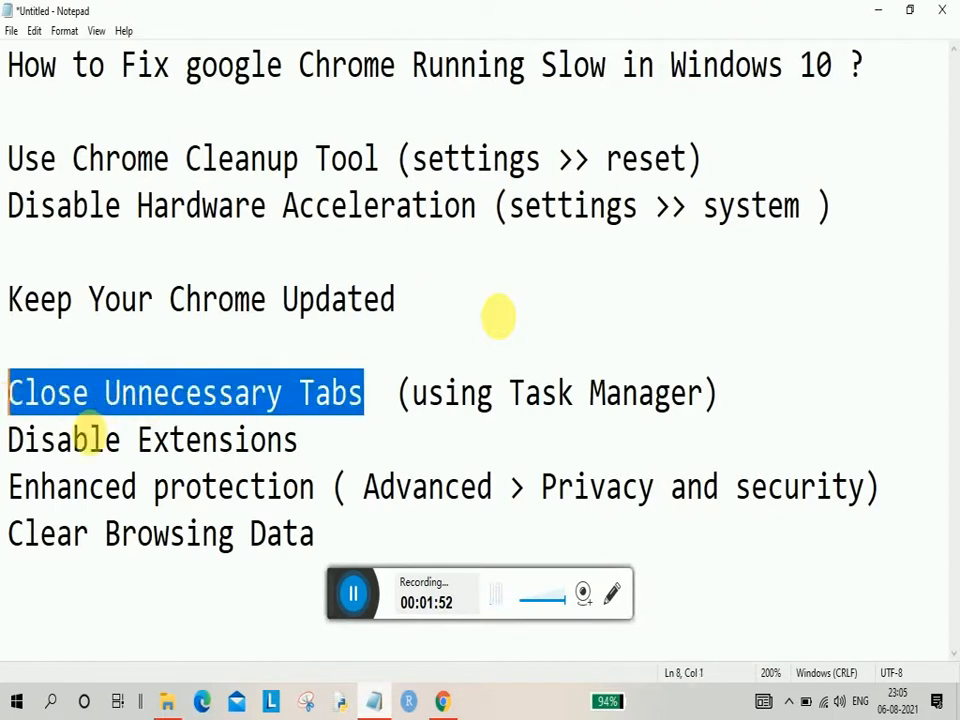
pyautogui.click(744, 405)
pyautogui.moveTo(744, 405); pyautogui.dragTo(413, 397)
pyautogui.click(784, 410)
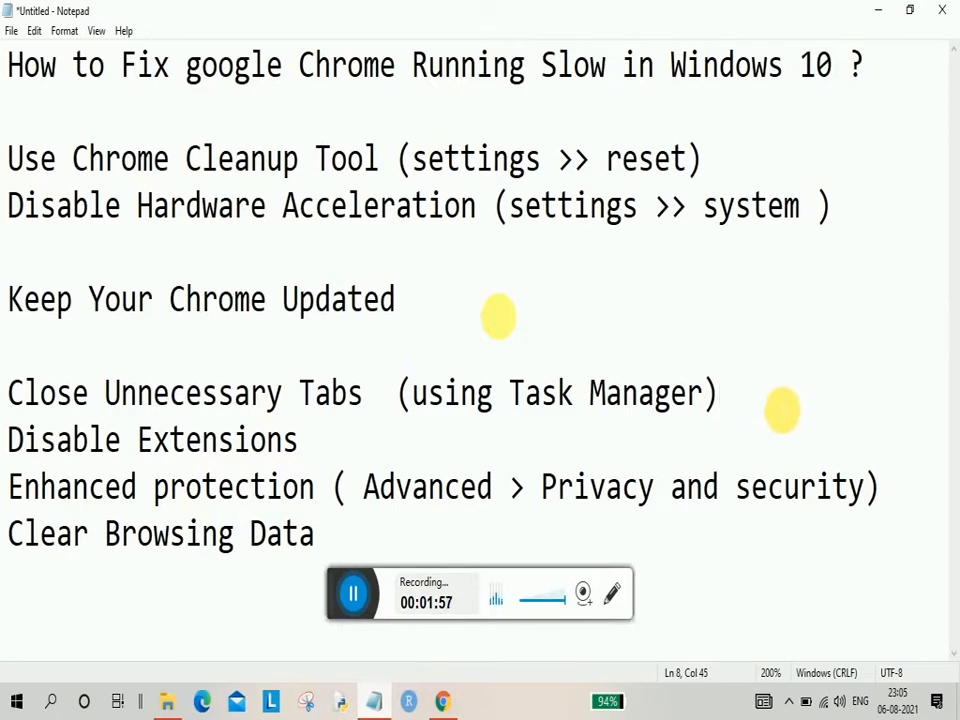
pyautogui.press('Return')
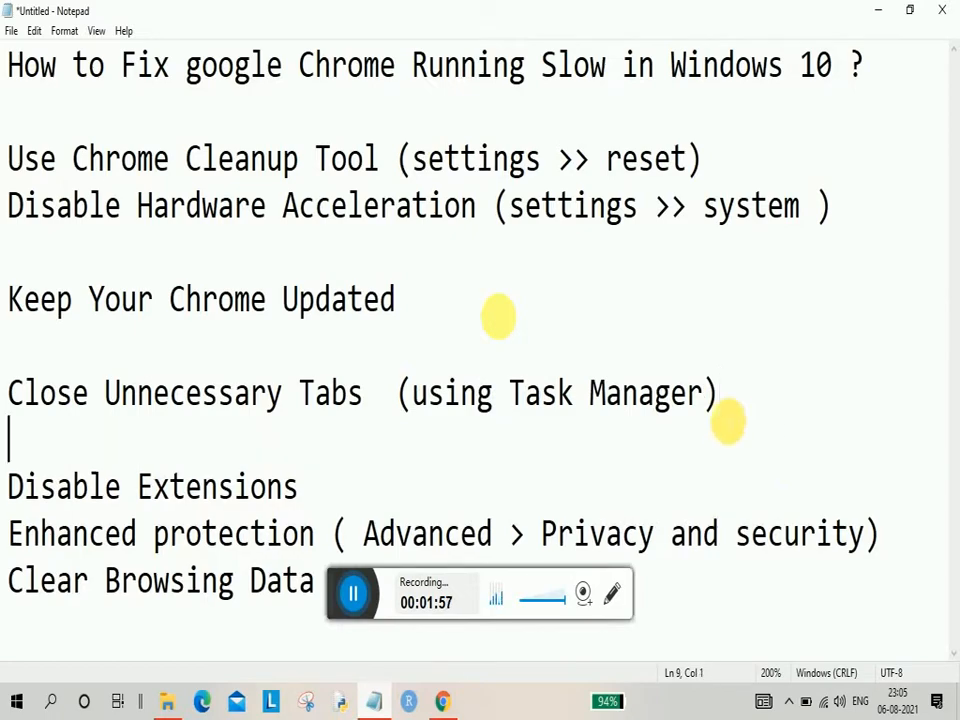
pyautogui.click(356, 596)
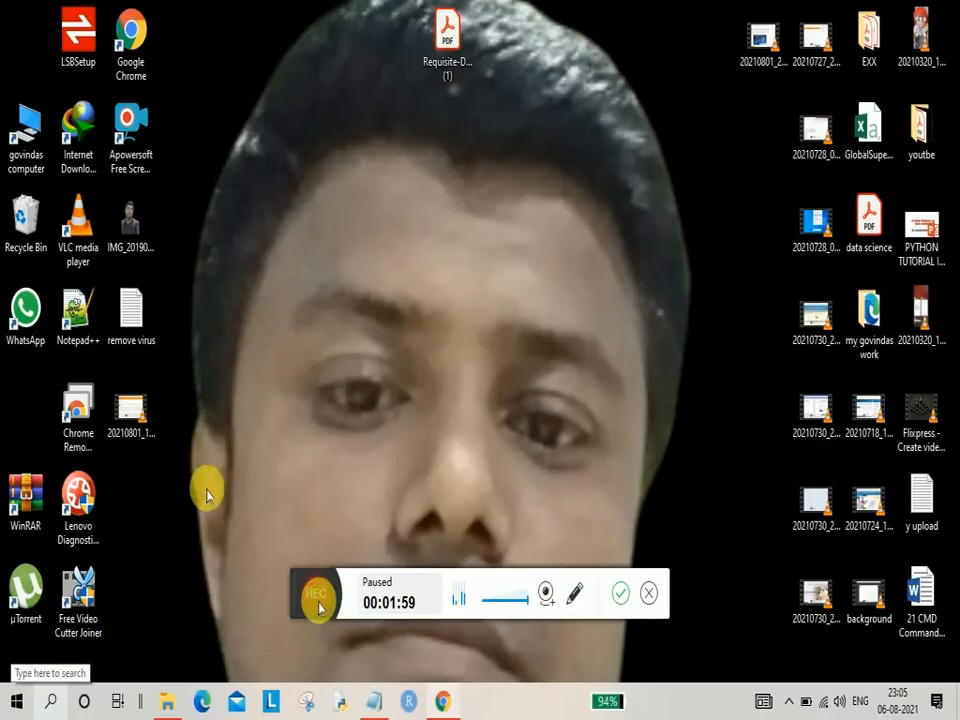
pyautogui.click(317, 600)
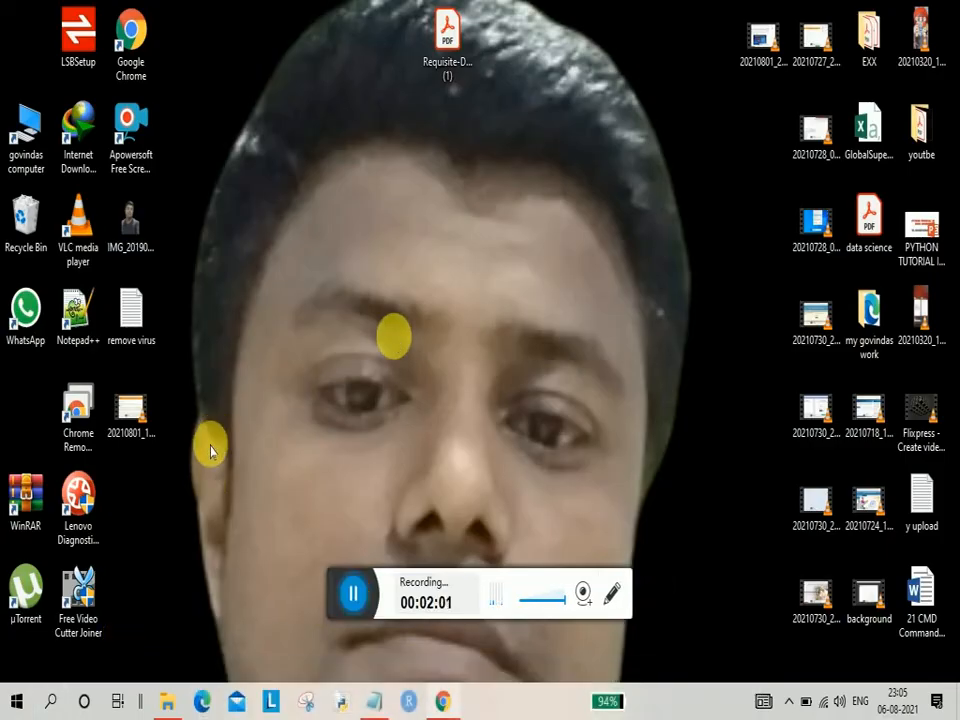
# - Search Windows for "task" to view the running processes in Task Manager, and close its window
pyautogui.click(50, 702)
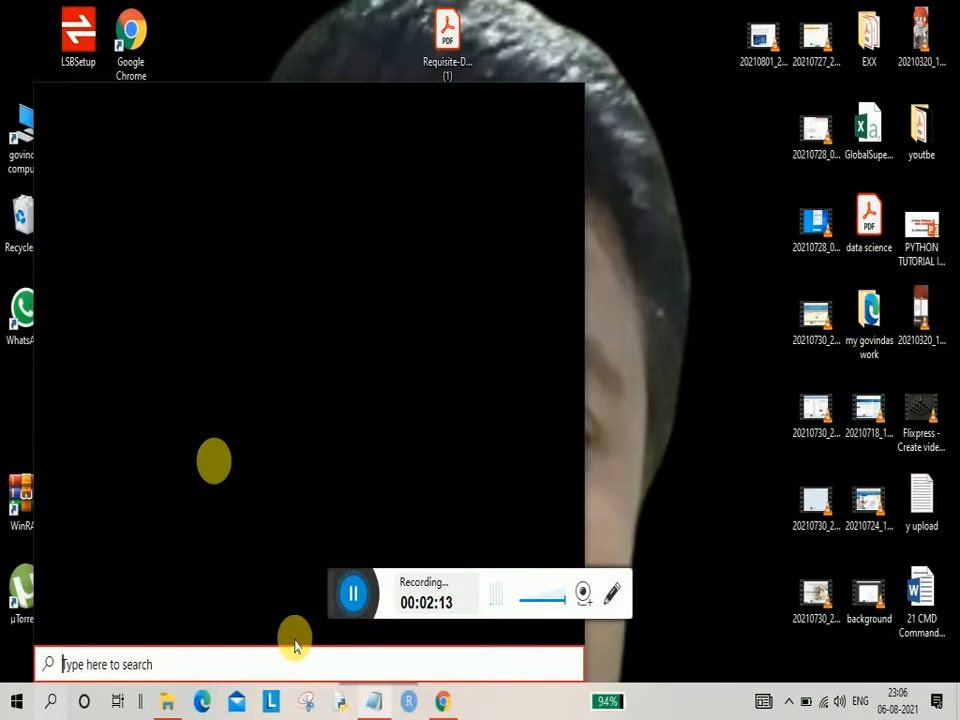
pyautogui.write('task')
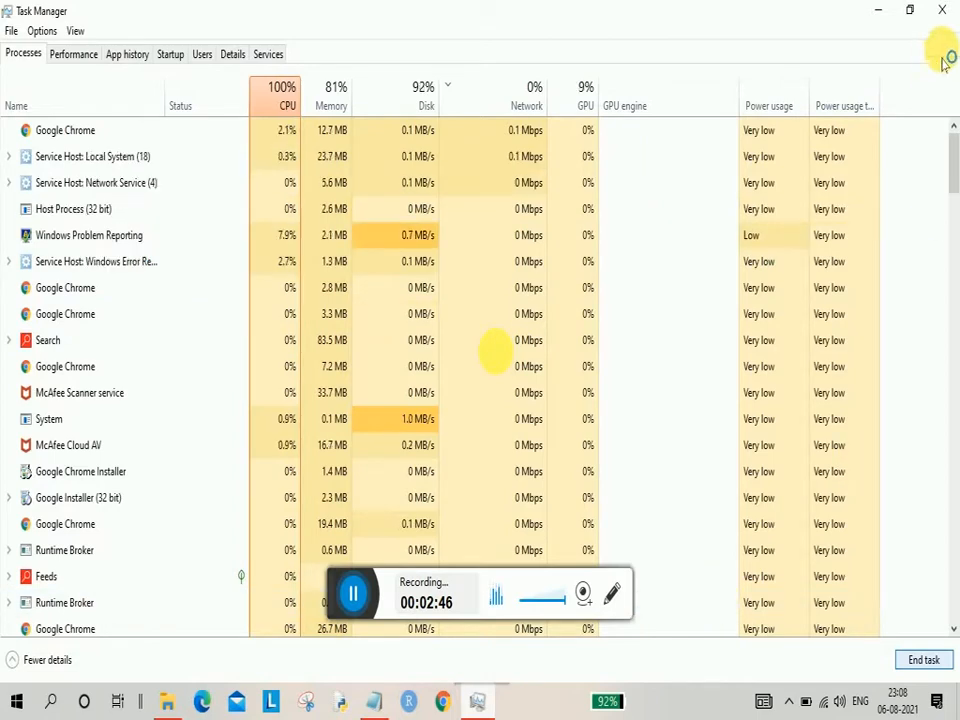
pyautogui.click(942, 10)
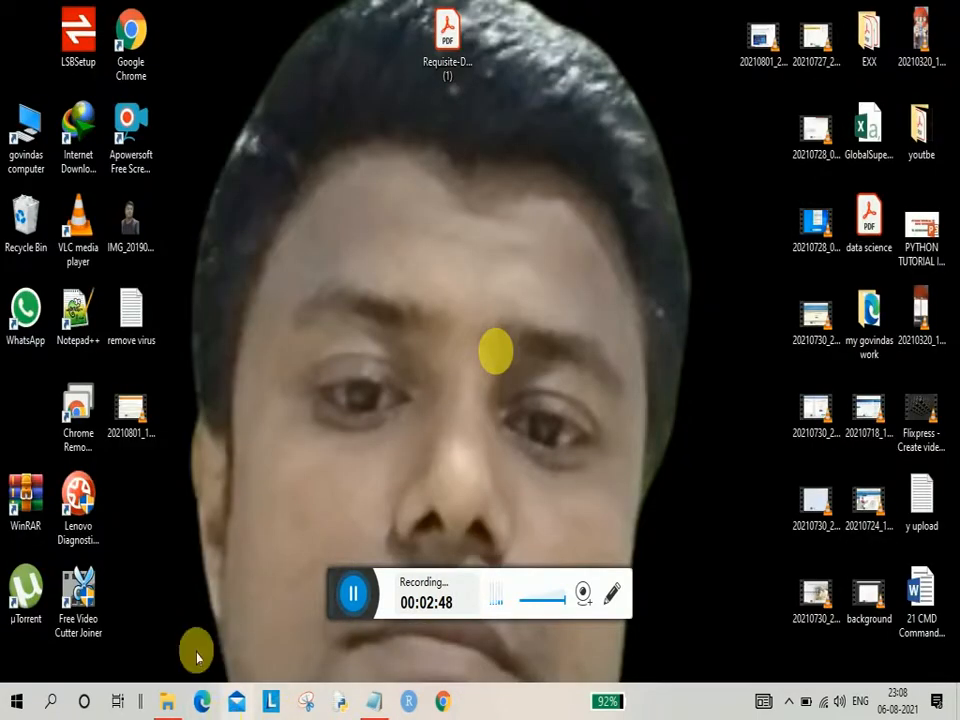
# - Return to the Notepad list and highlight the "Disable Extensions" line
pyautogui.click(376, 701)
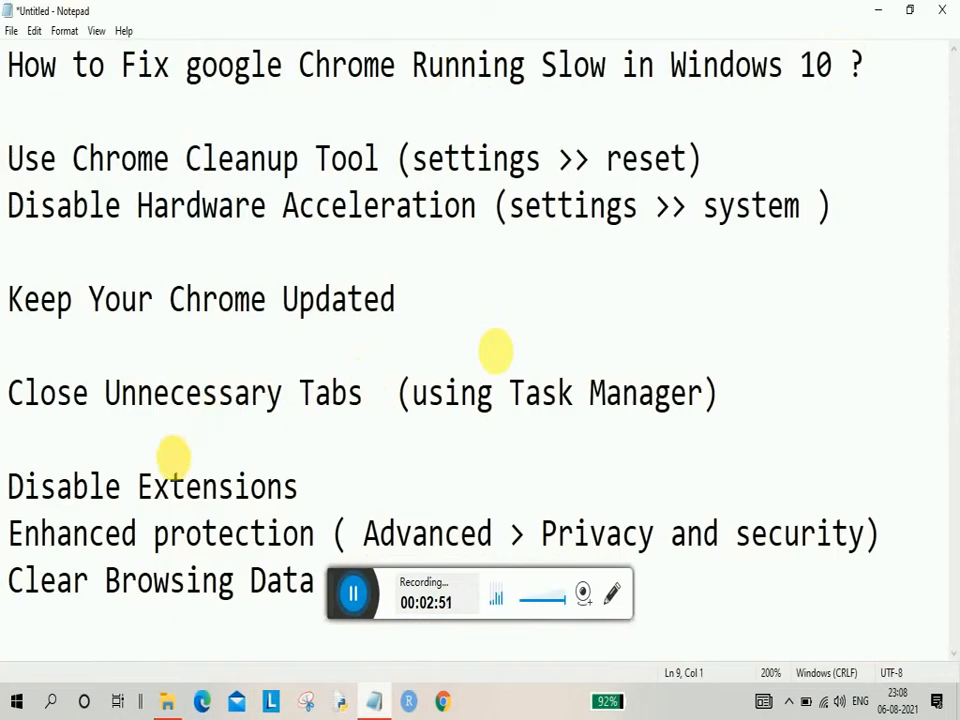
pyautogui.click(322, 487)
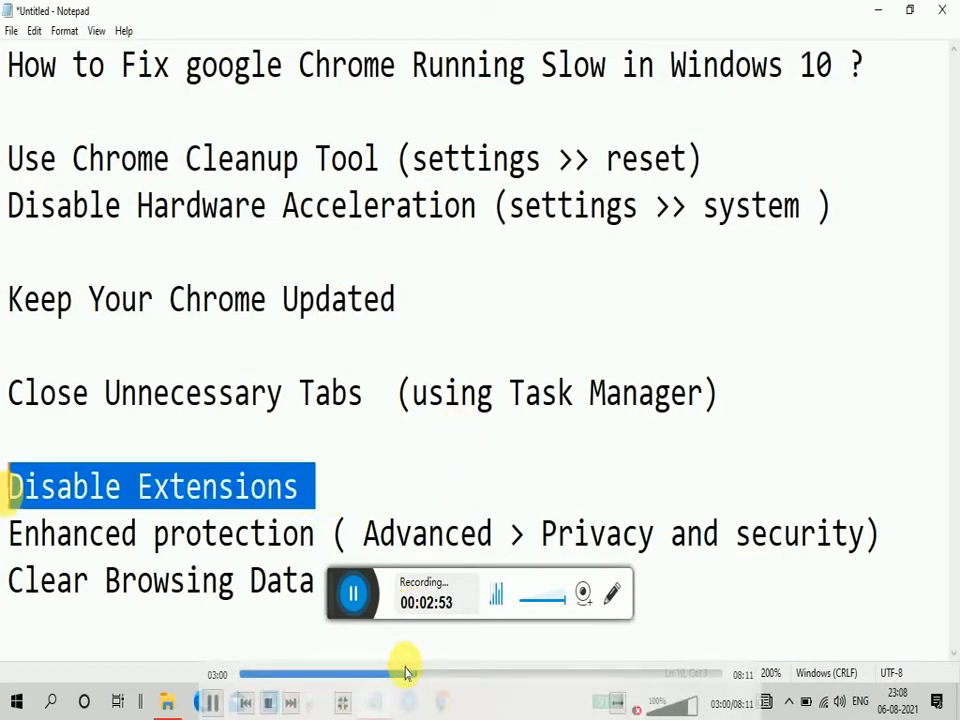
pyautogui.click(407, 676)
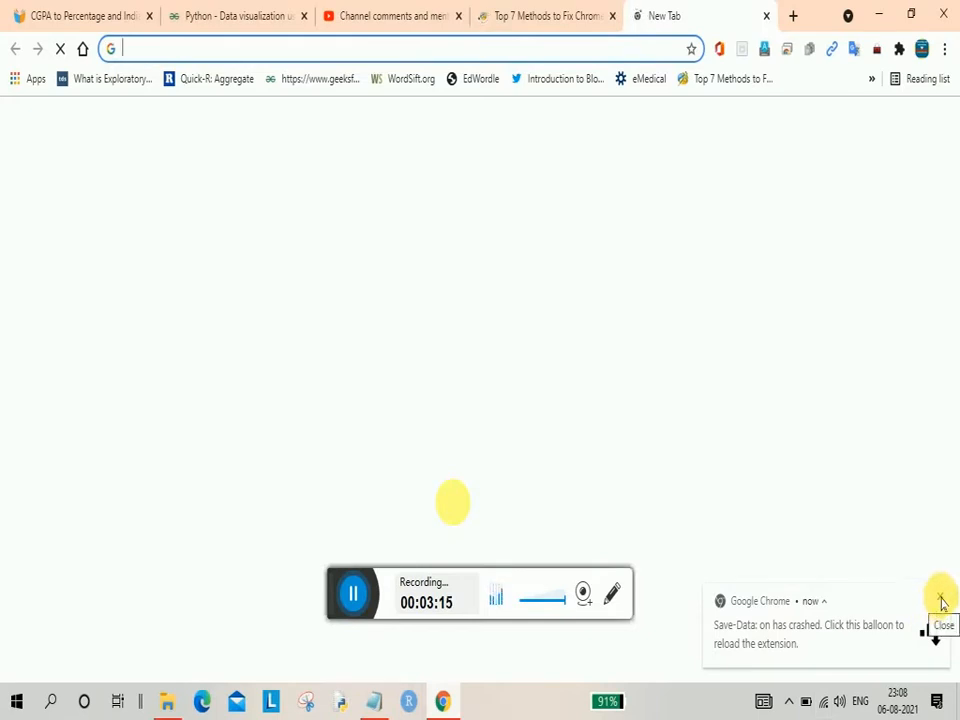
# - Switch to Chrome and open the Extensions management page
pyautogui.moveTo(493, 707)
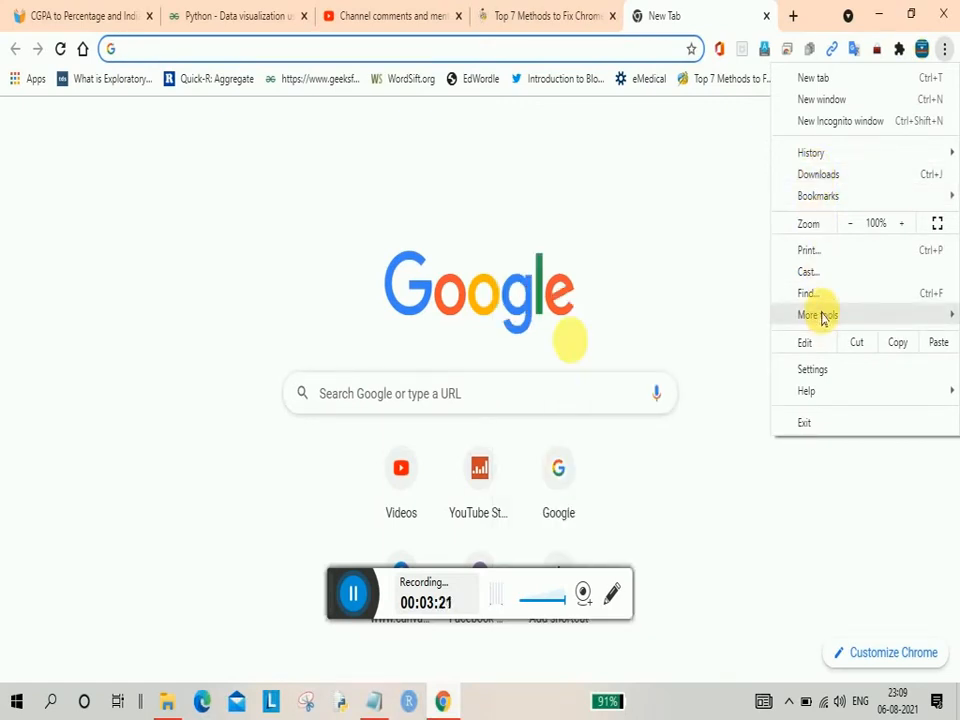
pyautogui.moveTo(822, 318)
pyautogui.click(665, 412)
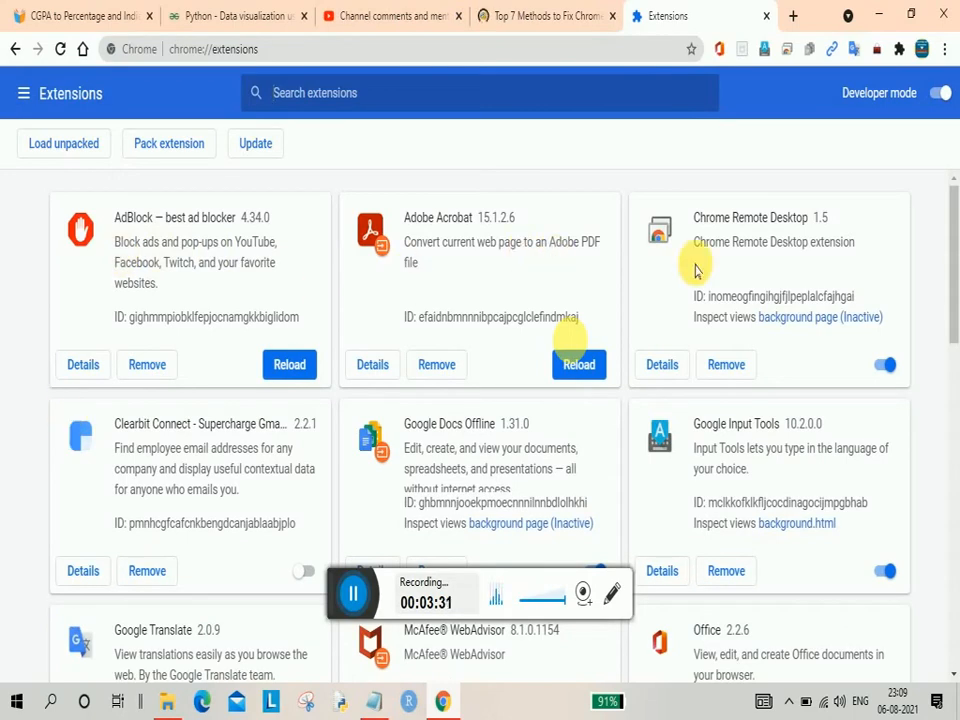
# - Try enabling the Clearbit Connect extension, close the Clearbit tab it opens, and disable the extension again
pyautogui.moveTo(954, 250)
pyautogui.mouseDown()
pyautogui.moveTo(955, 312)
pyautogui.moveTo(957, 273)
pyautogui.mouseUp()
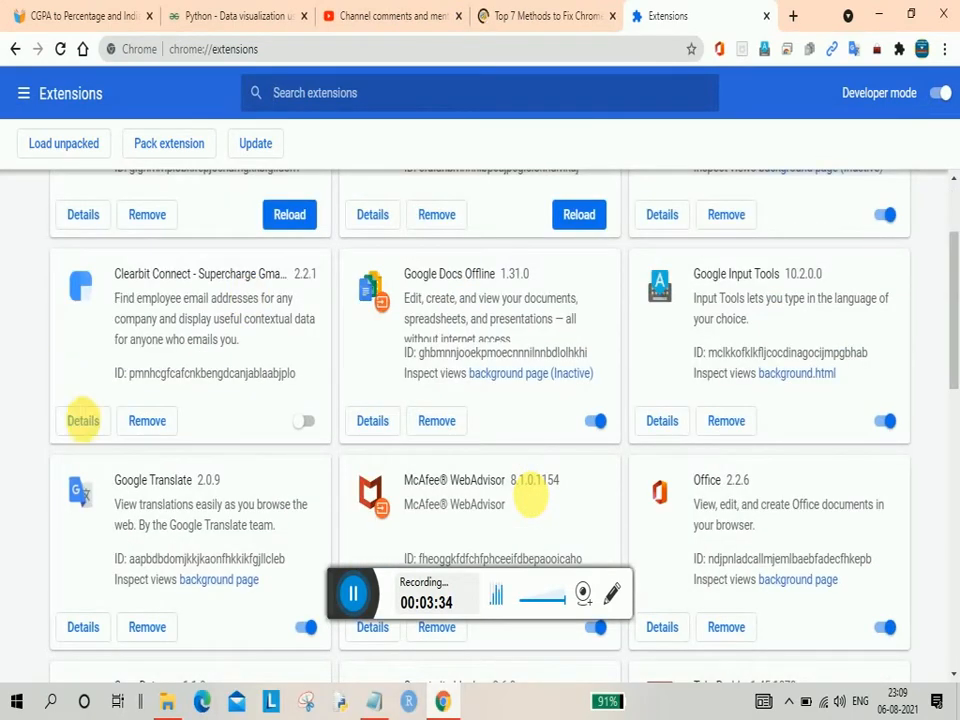
pyautogui.click(304, 421)
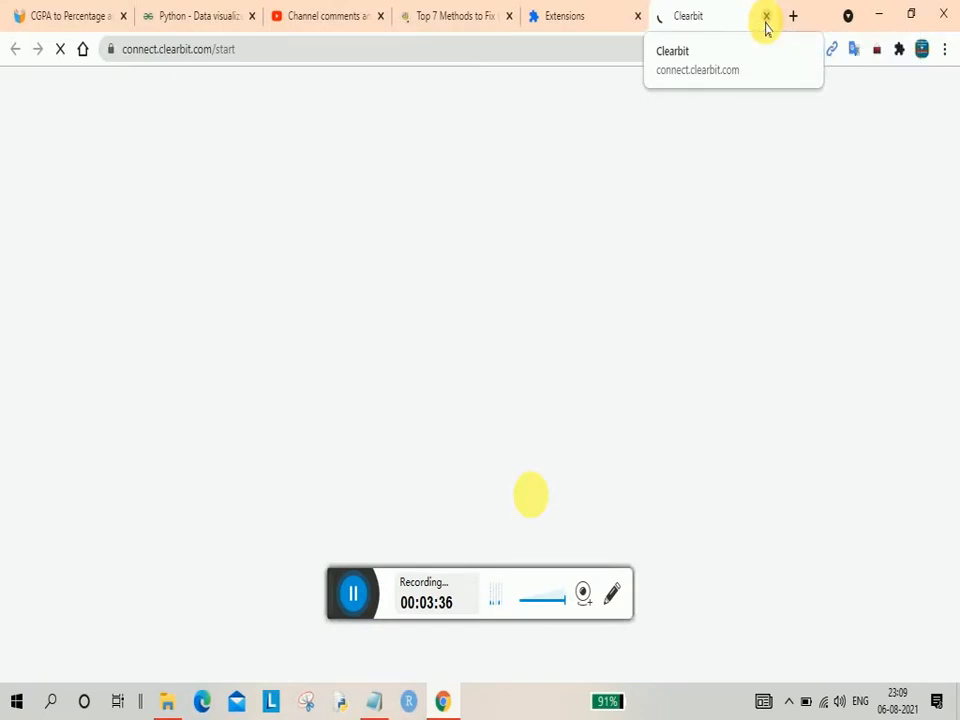
pyautogui.click(765, 18)
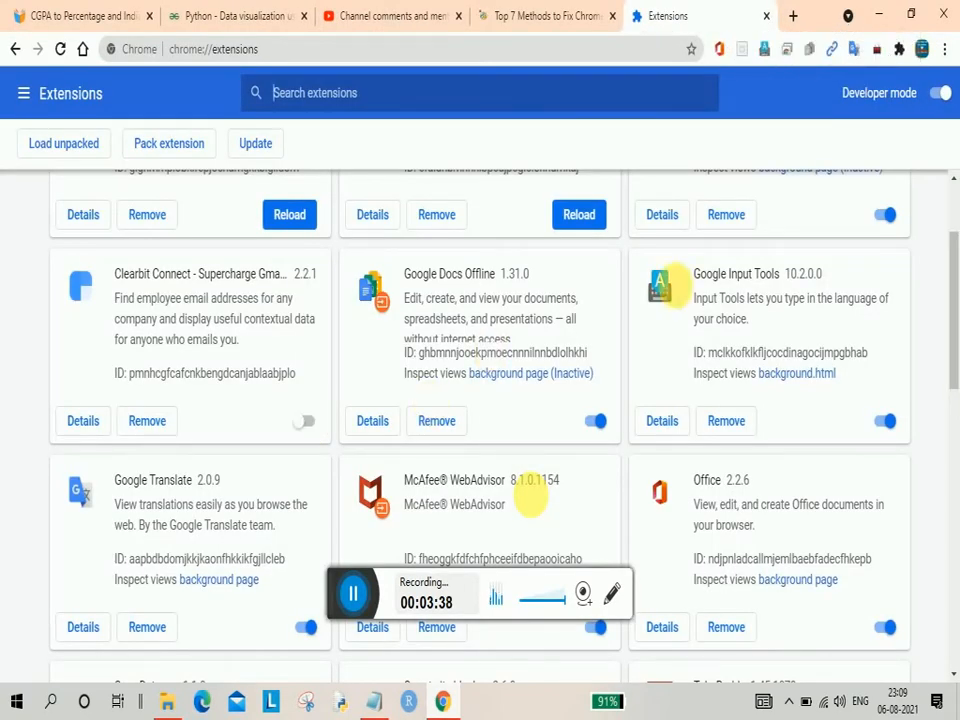
pyautogui.click(303, 421)
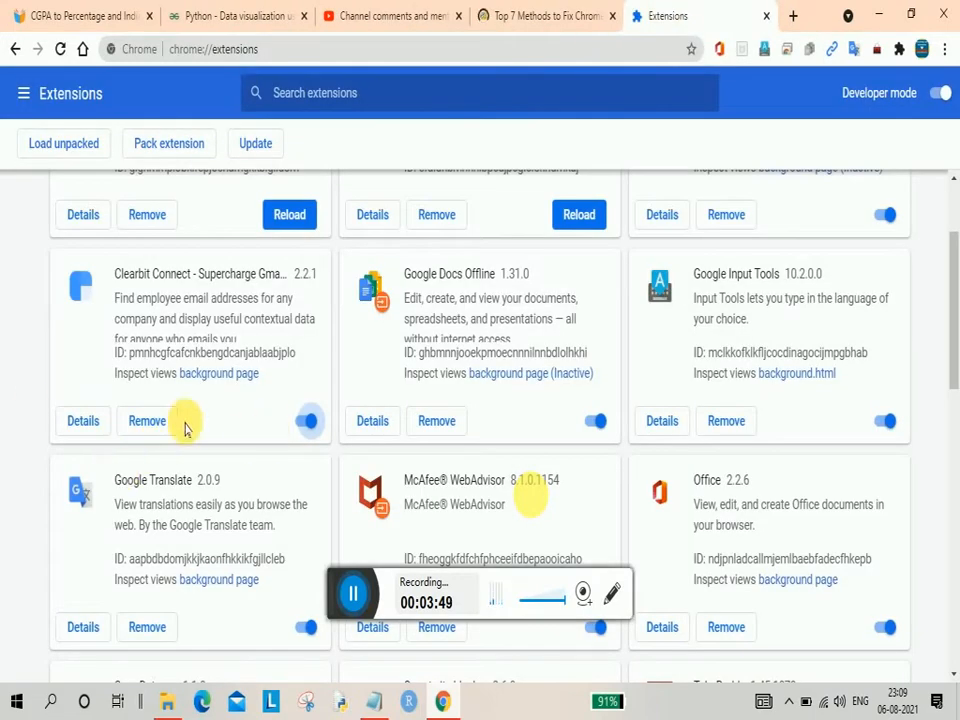
pyautogui.click(314, 422)
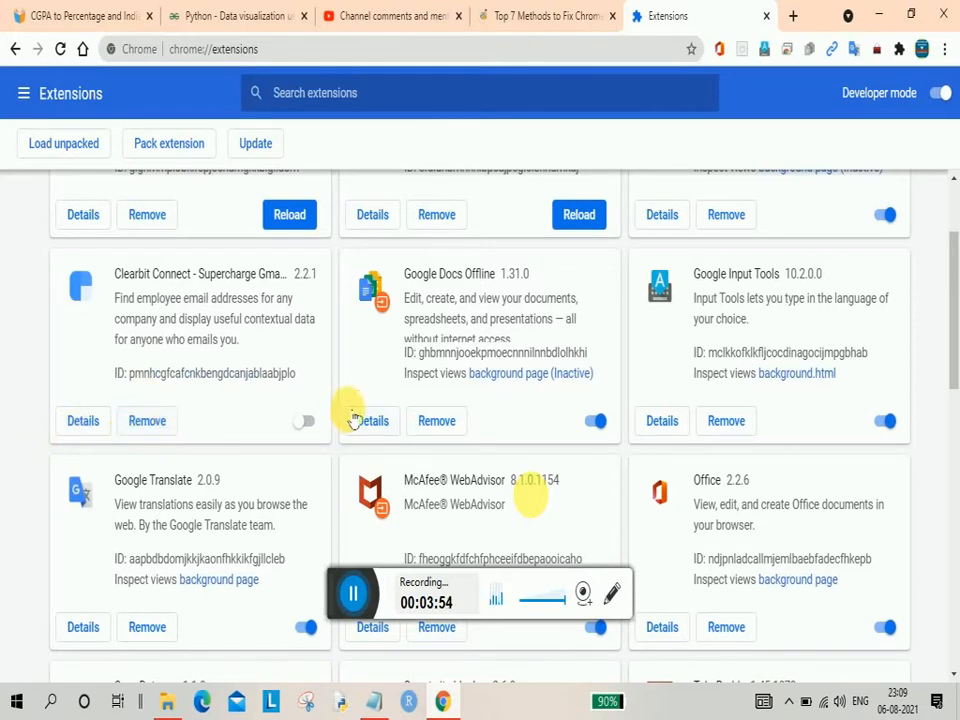
# - Remove the Clearbit Connect extension from Chrome and close the uninstall page it opens
pyautogui.click(147, 420)
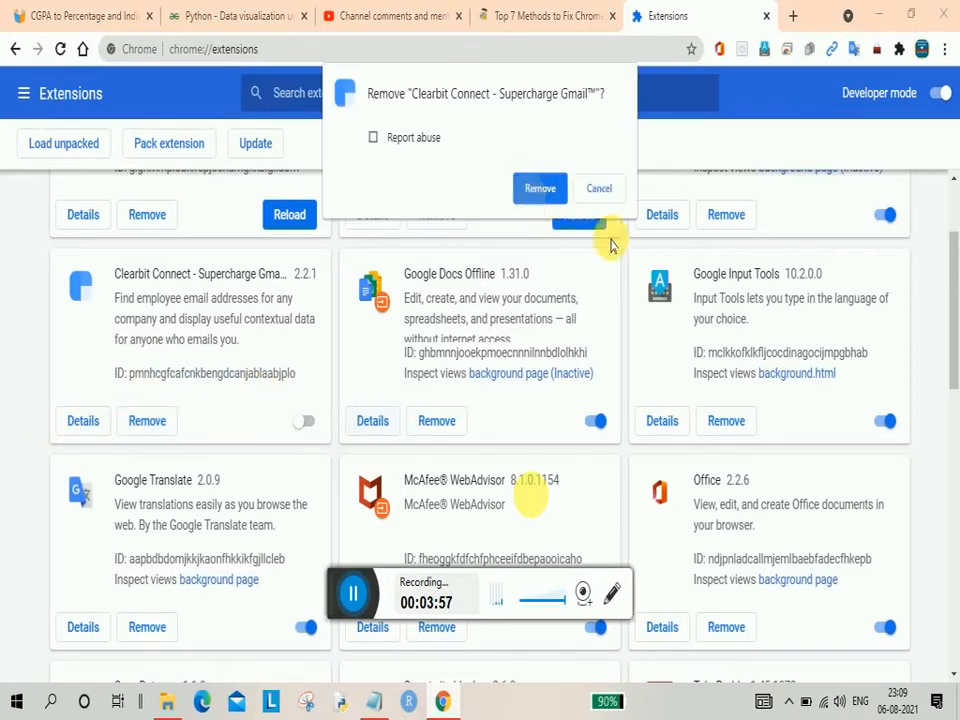
pyautogui.click(553, 189)
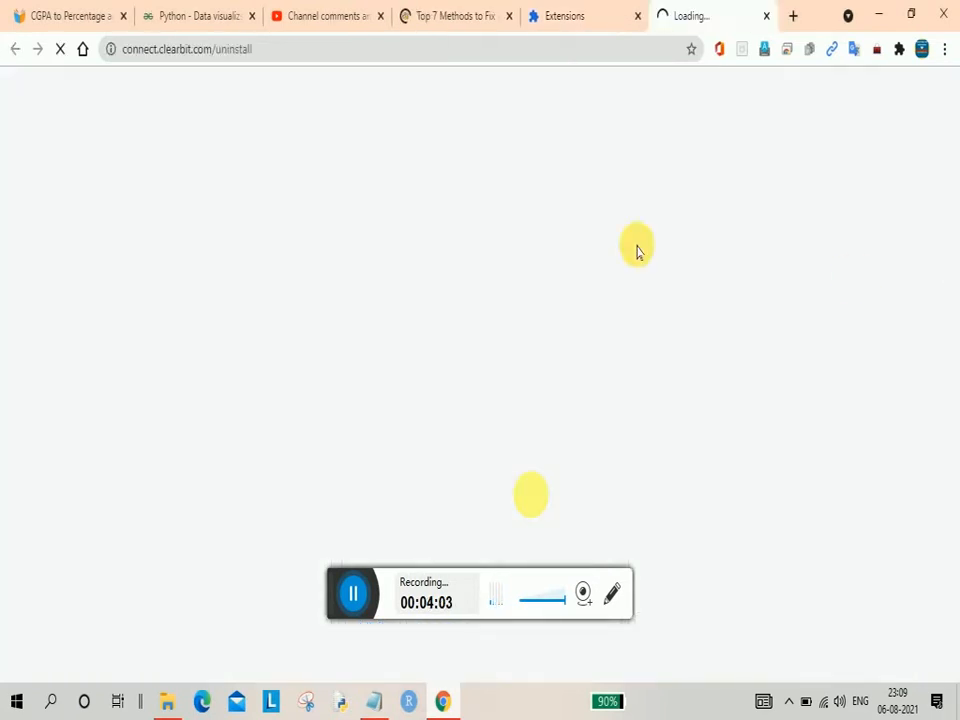
pyautogui.click(766, 15)
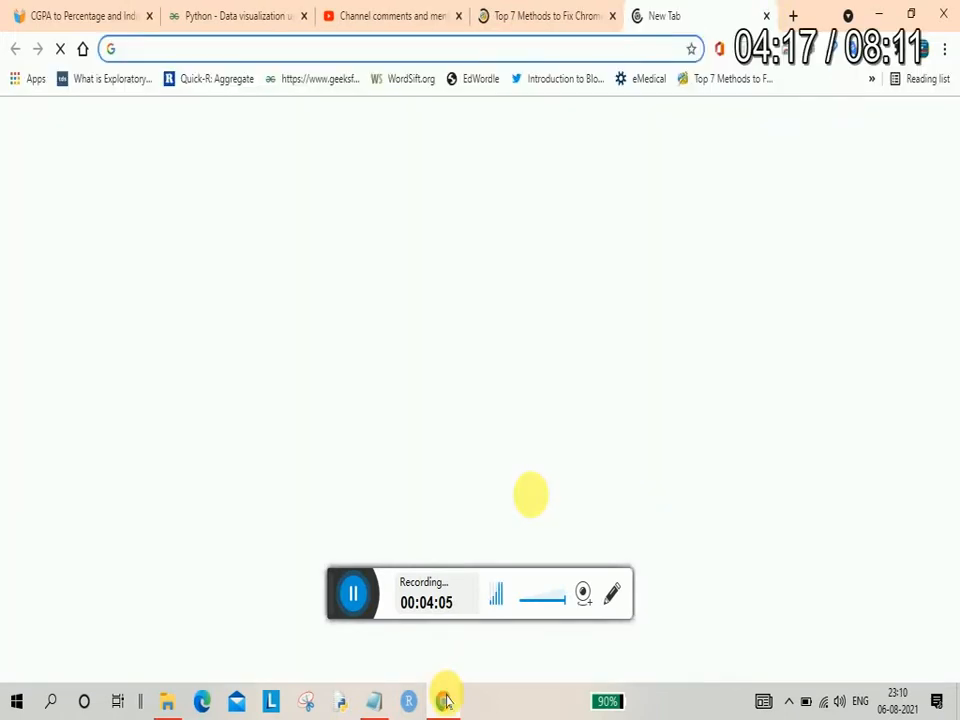
# - In the Notepad list, insert a blank line below "Disable Extensions" and highlight "Use Chrome Cleanup Tool"
pyautogui.click(443, 700)
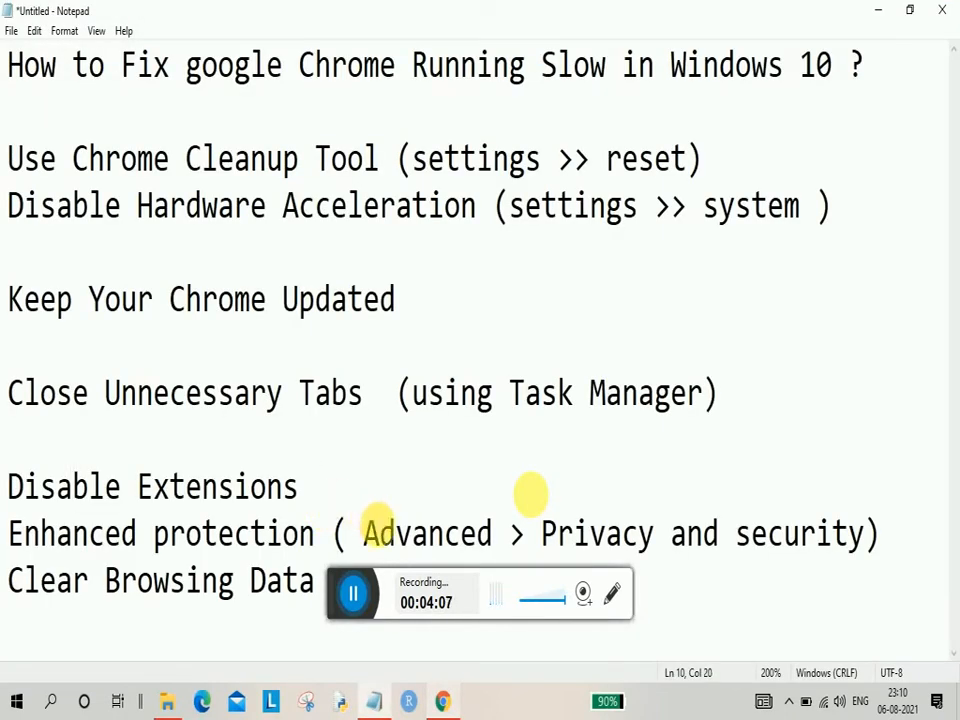
pyautogui.press('Return')
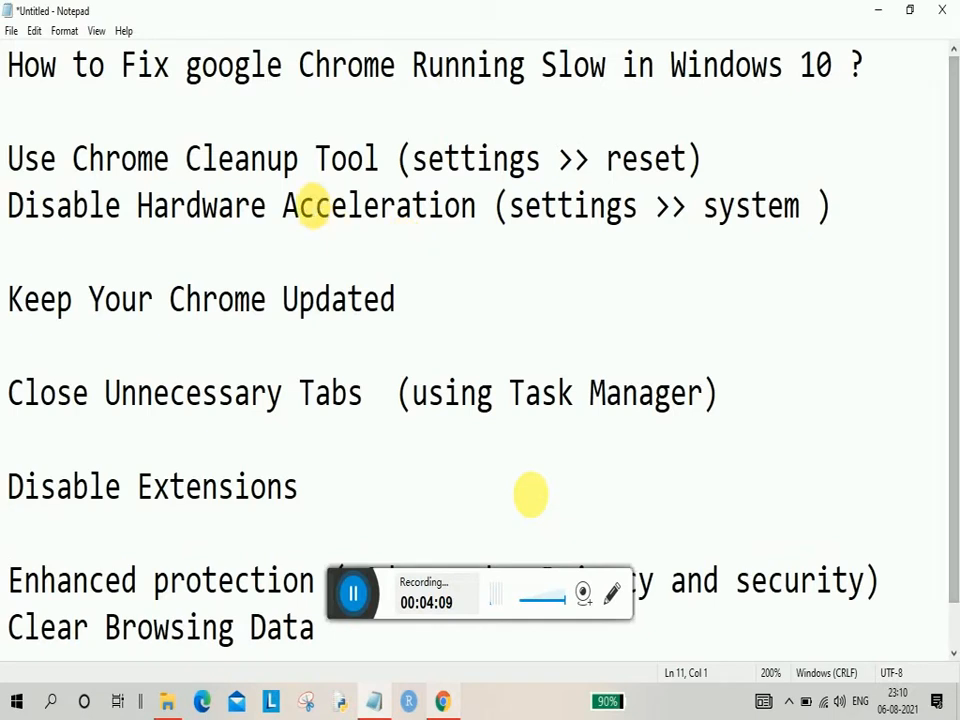
pyautogui.moveTo(383, 160); pyautogui.dragTo(6, 160)
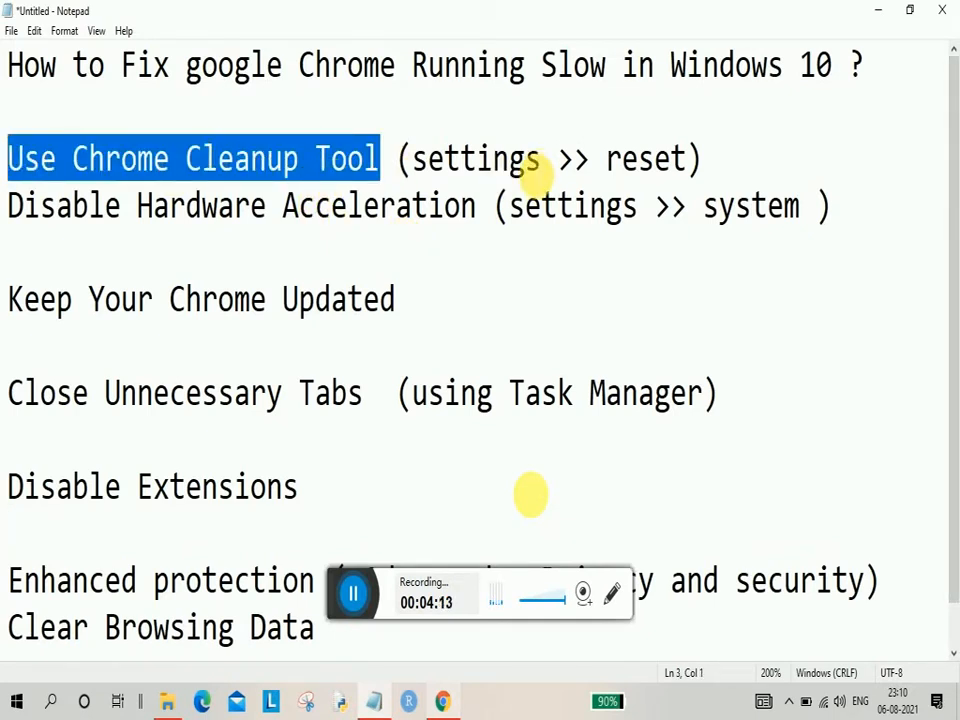
# - Switch to Chrome and open its Settings page, checking the Notepad list while it loads
pyautogui.click(445, 703)
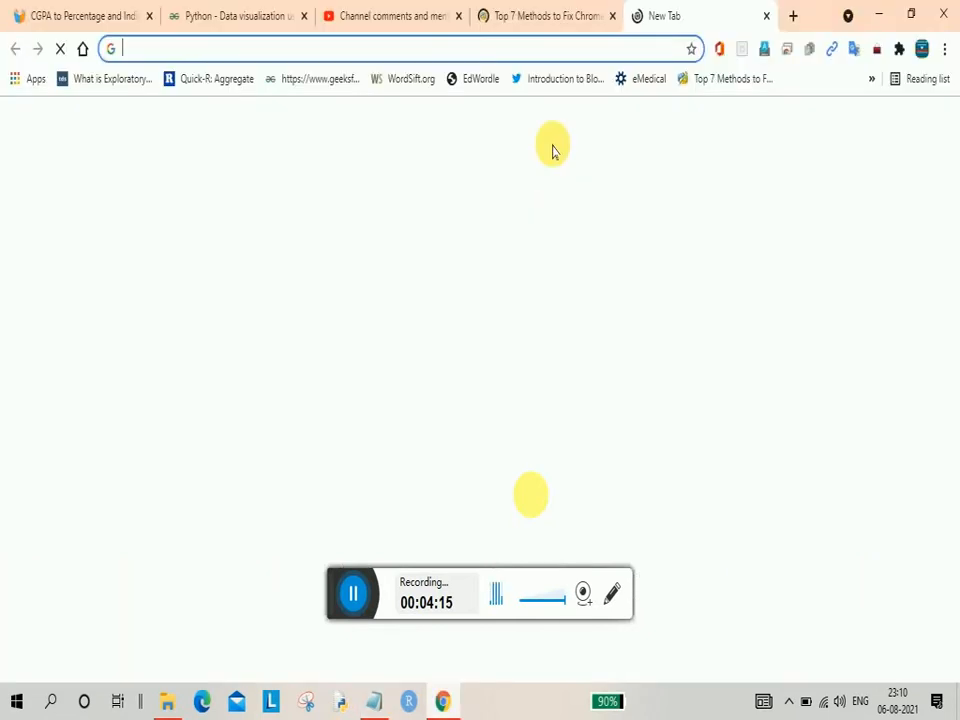
pyautogui.click(945, 49)
pyautogui.click(655, 373)
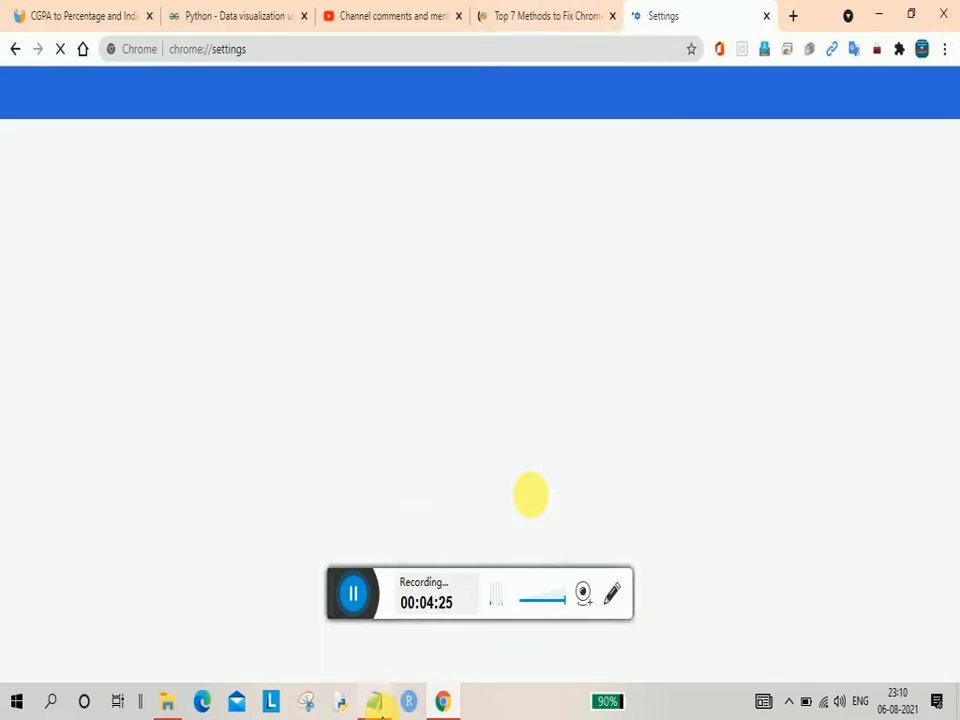
pyautogui.click(380, 706)
pyautogui.click(443, 701)
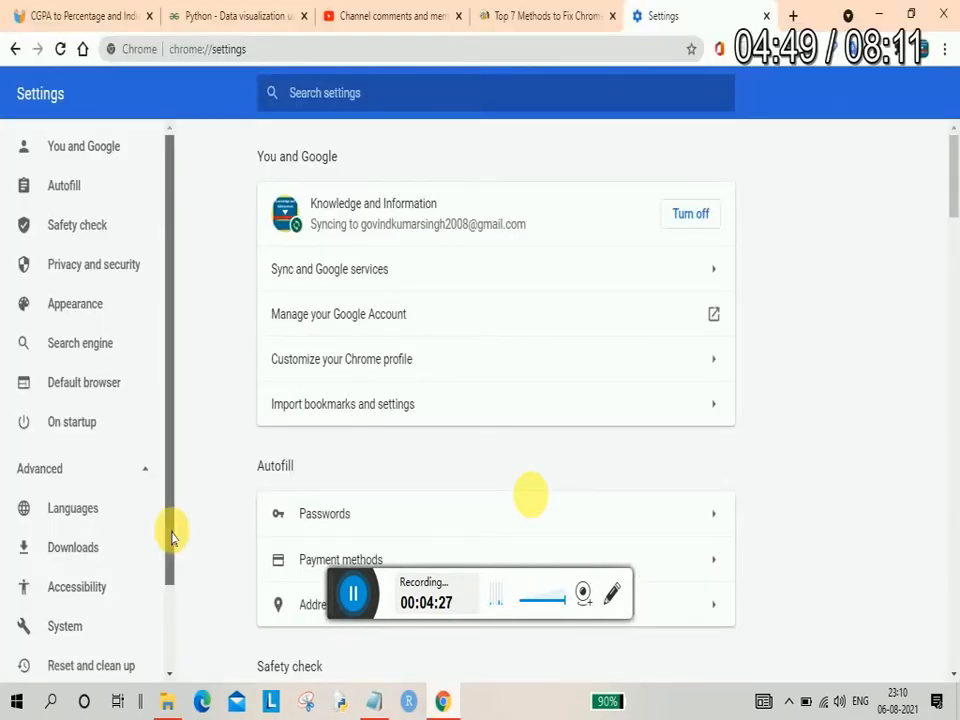
# - Open the Clean up computer page under Reset and clean up and examine the "Find harmful software" option
pyautogui.scroll(-2, 165, 590)
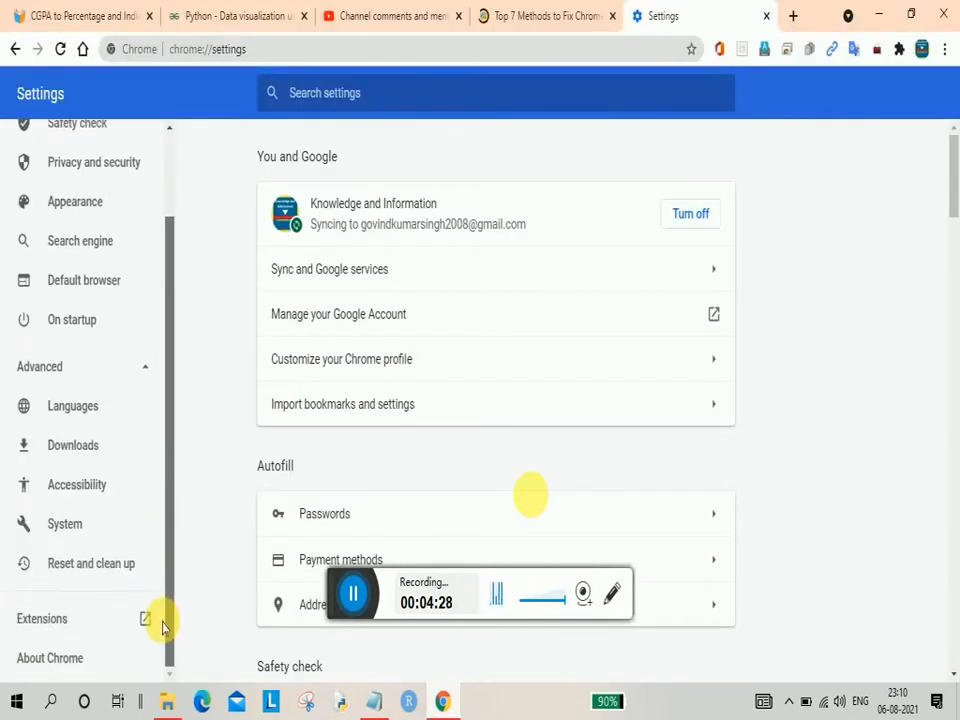
pyautogui.click(87, 533)
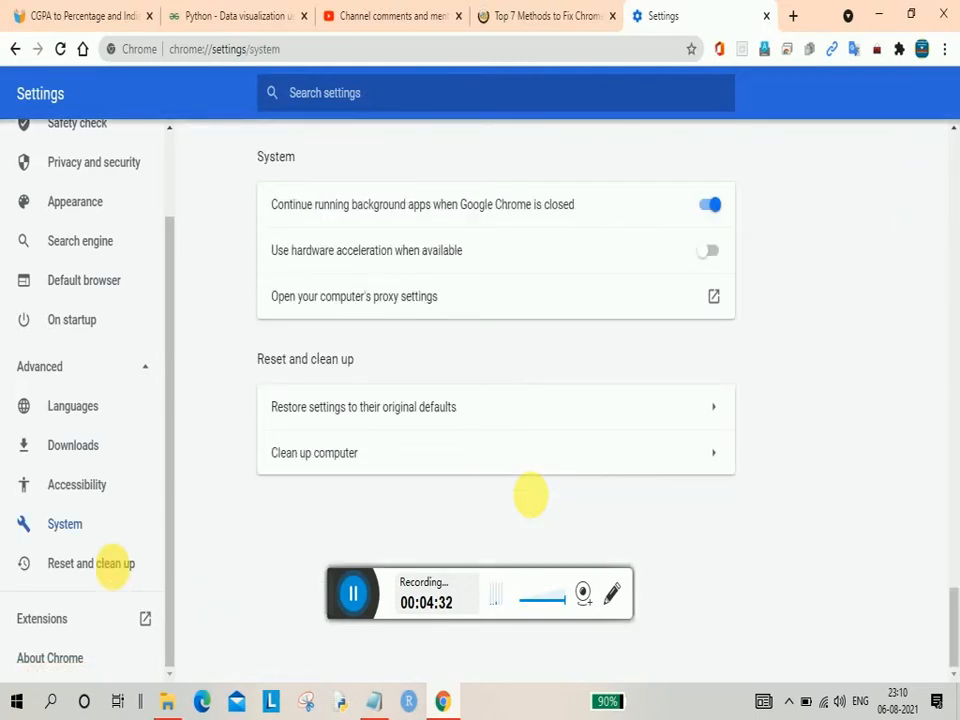
pyautogui.click(112, 566)
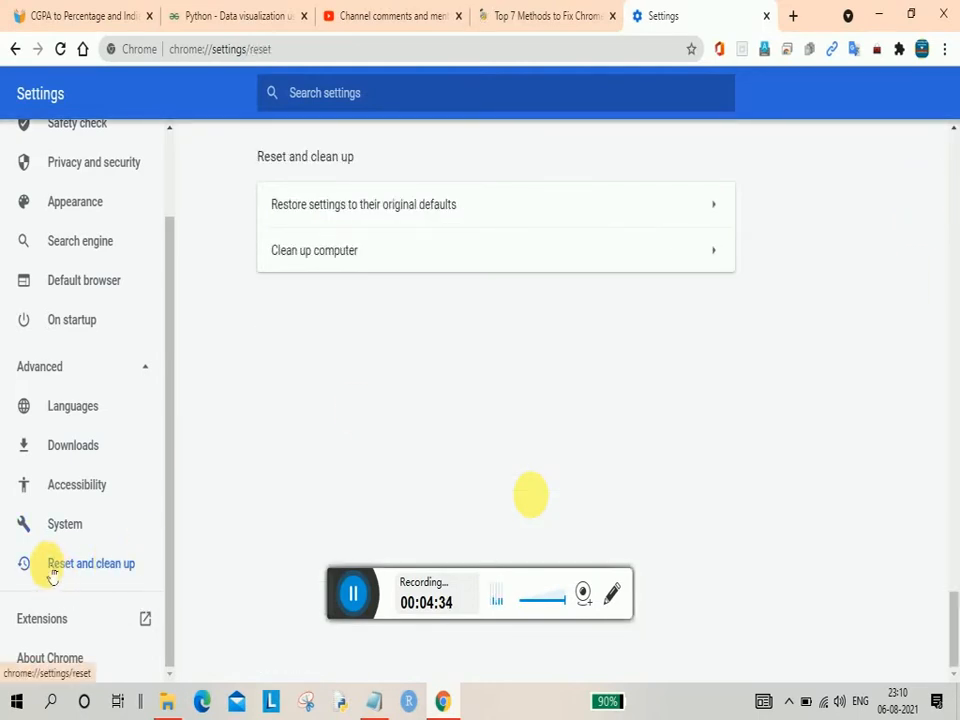
pyautogui.click(332, 268)
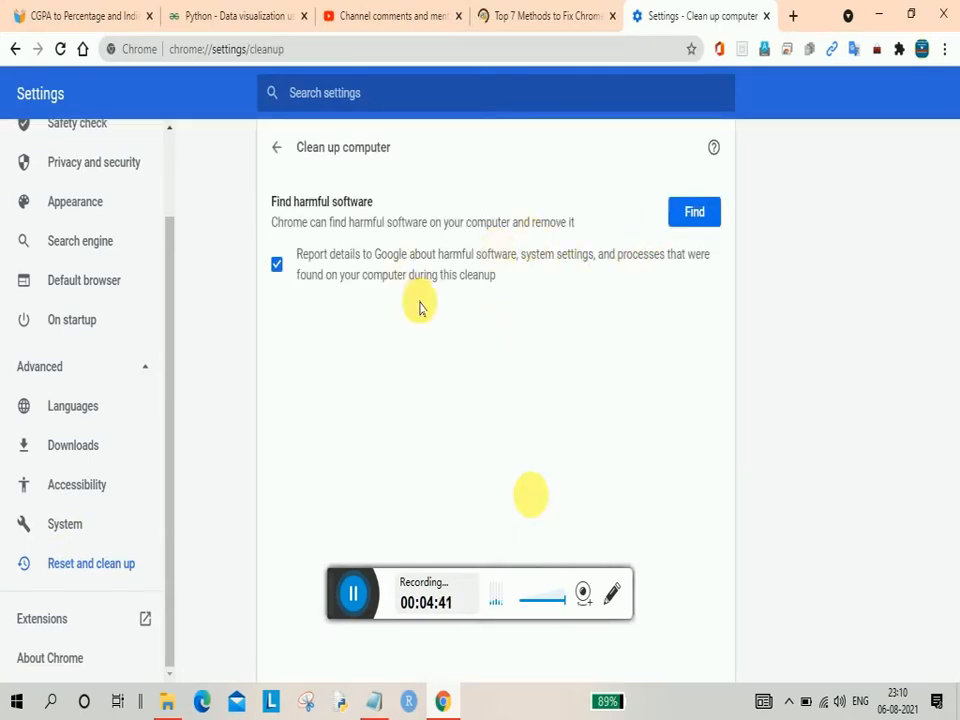
pyautogui.moveTo(286, 205); pyautogui.dragTo(407, 204)
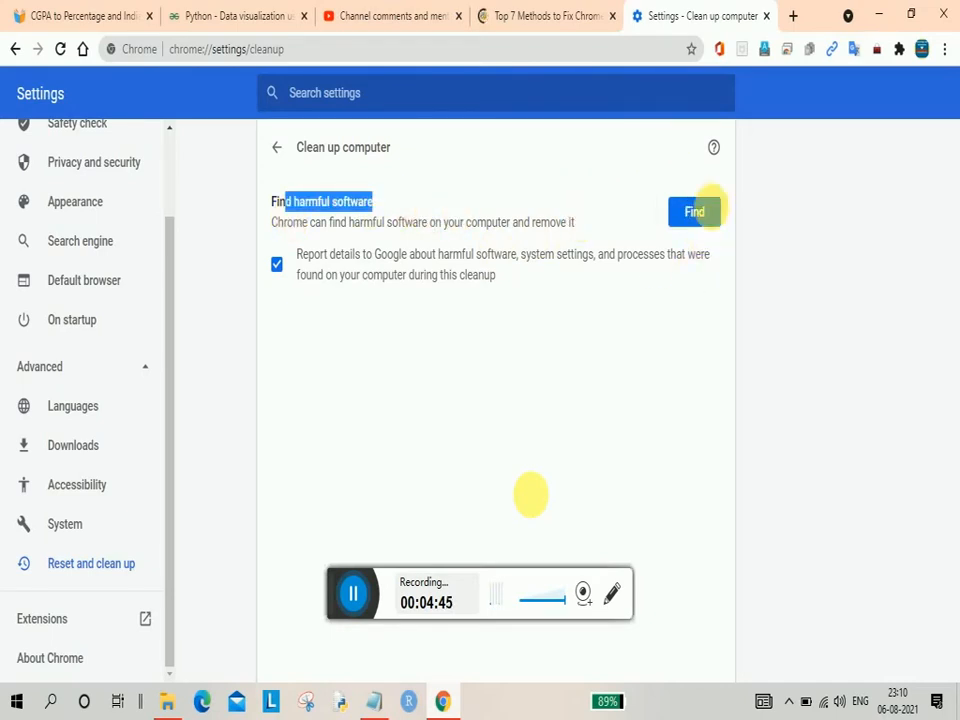
pyautogui.click(668, 307)
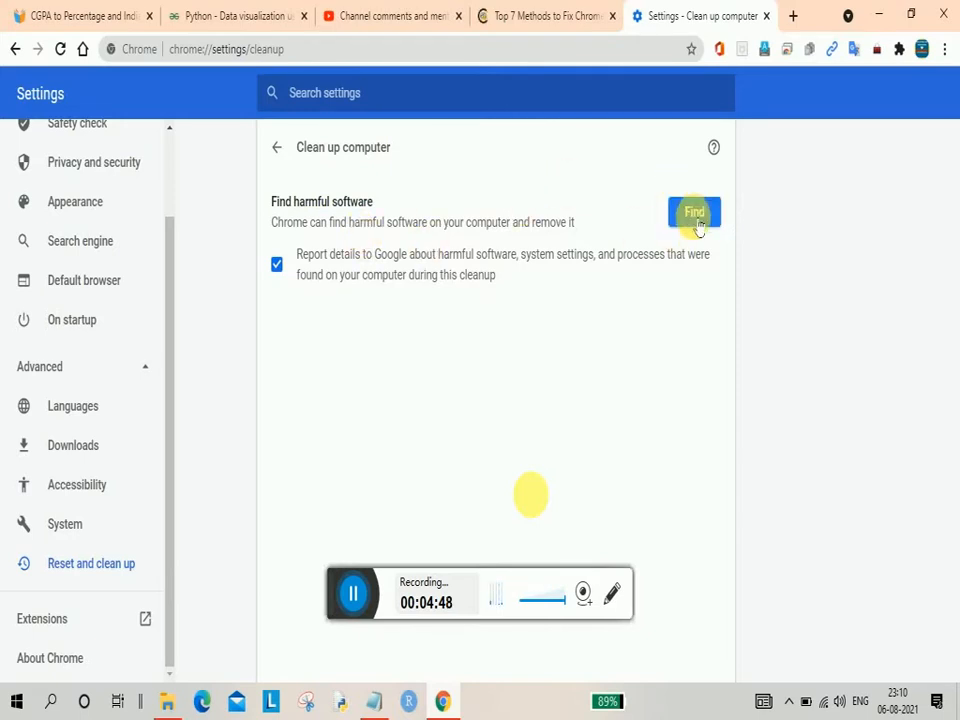
# - Return to the Notepad list and insert a blank line below the "Use Chrome Cleanup Tool" line
pyautogui.click(378, 705)
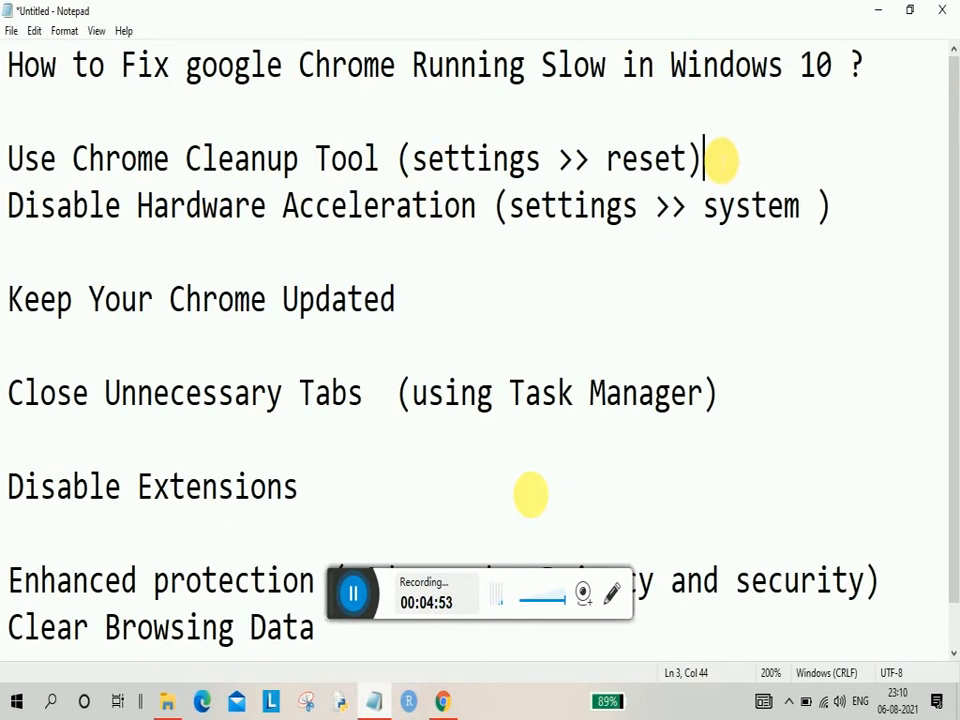
pyautogui.press('Return')
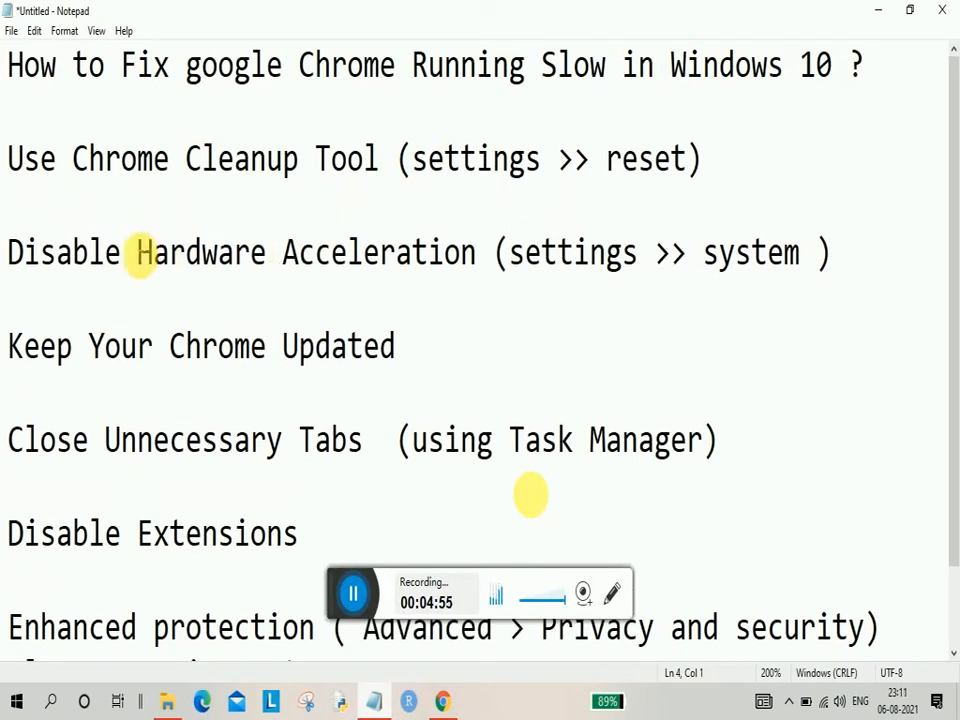
# - Open Chrome's System settings and switch "Use hardware acceleration when available" on and back off
pyautogui.hotkey('alt', 'Tab')
pyautogui.click(667, 308)
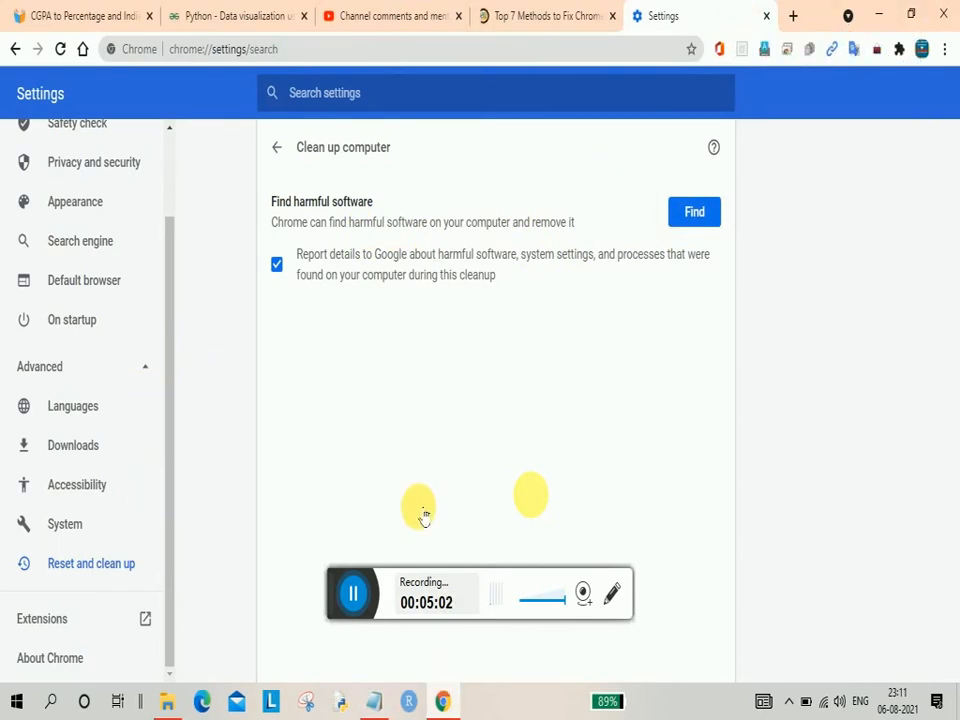
pyautogui.click(170, 522)
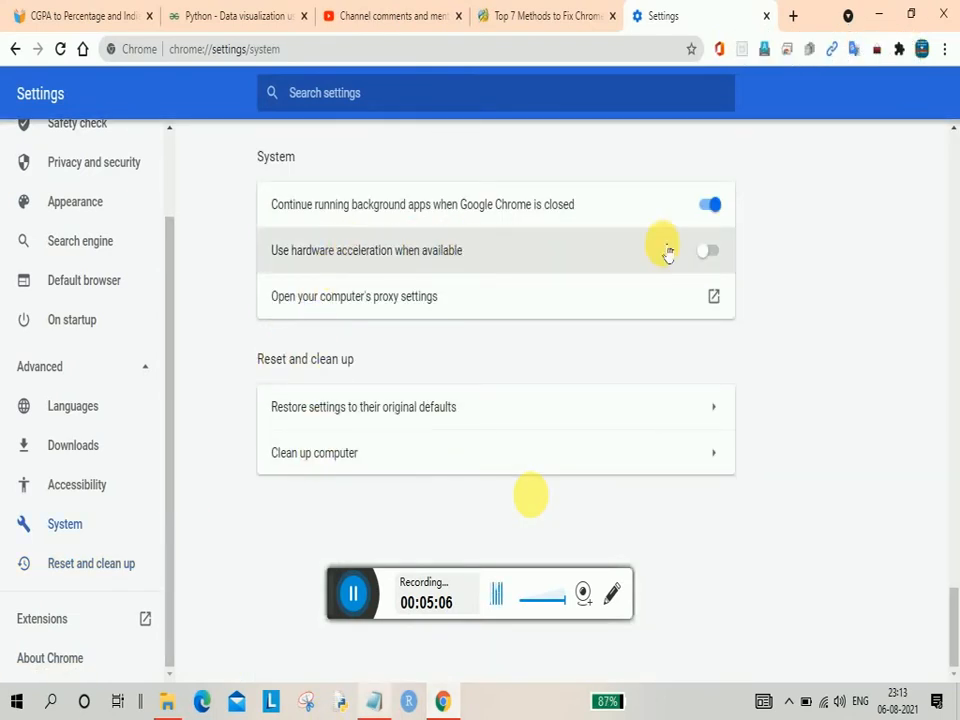
pyautogui.click(714, 254)
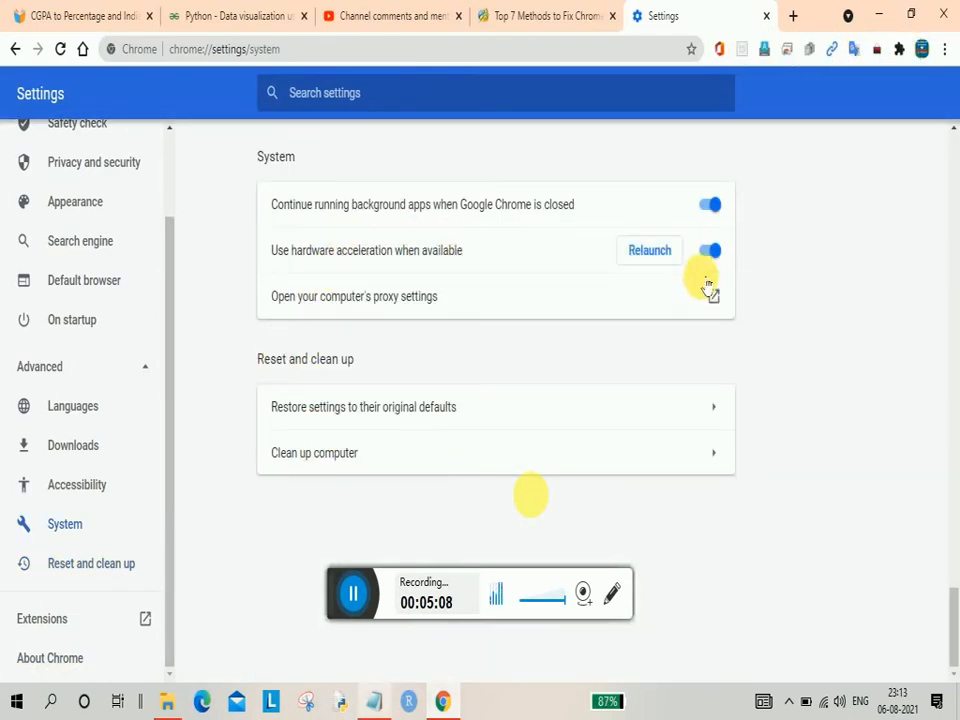
pyautogui.click(712, 254)
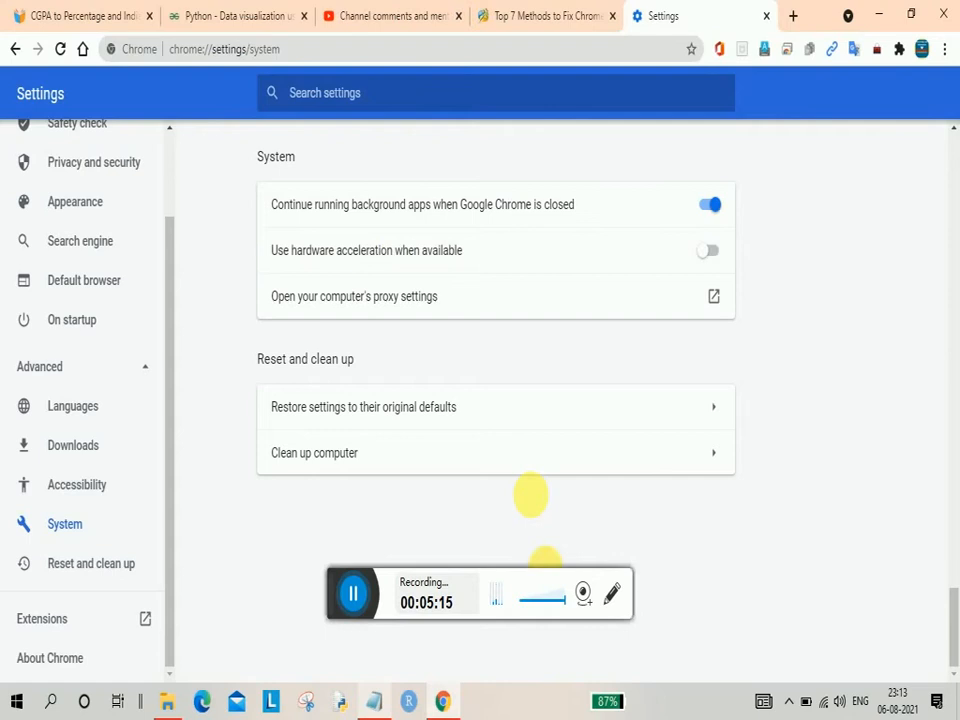
# - Check the "Disable Hardware Acceleration" line in Notepad against the hardware acceleration setting in Chrome
pyautogui.click(378, 695)
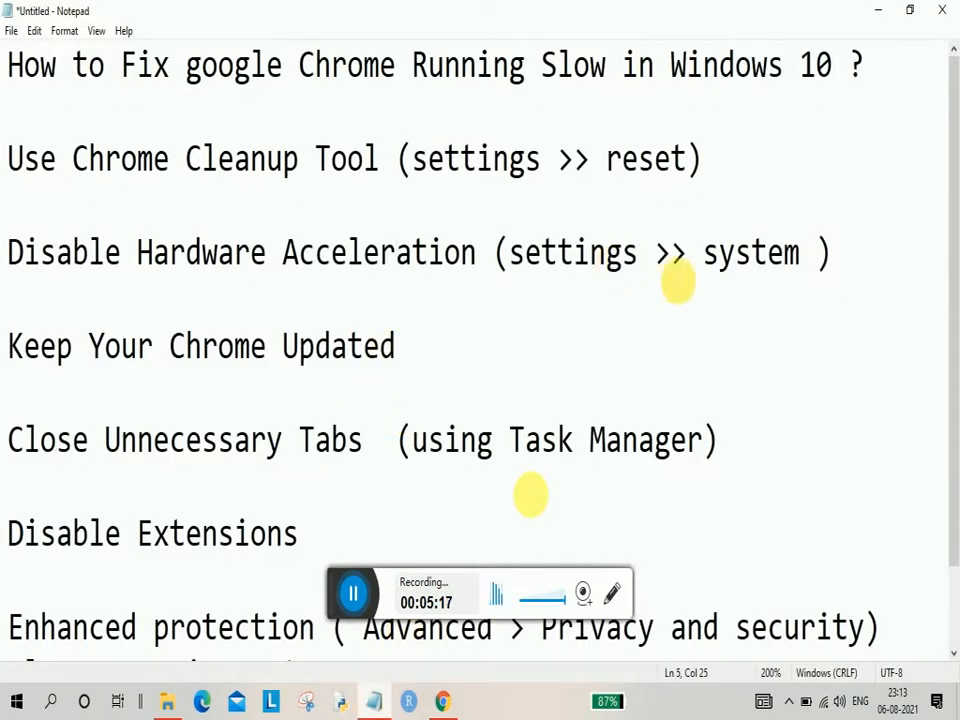
pyautogui.hotkey('alt', 'Tab')
pyautogui.click(718, 255)
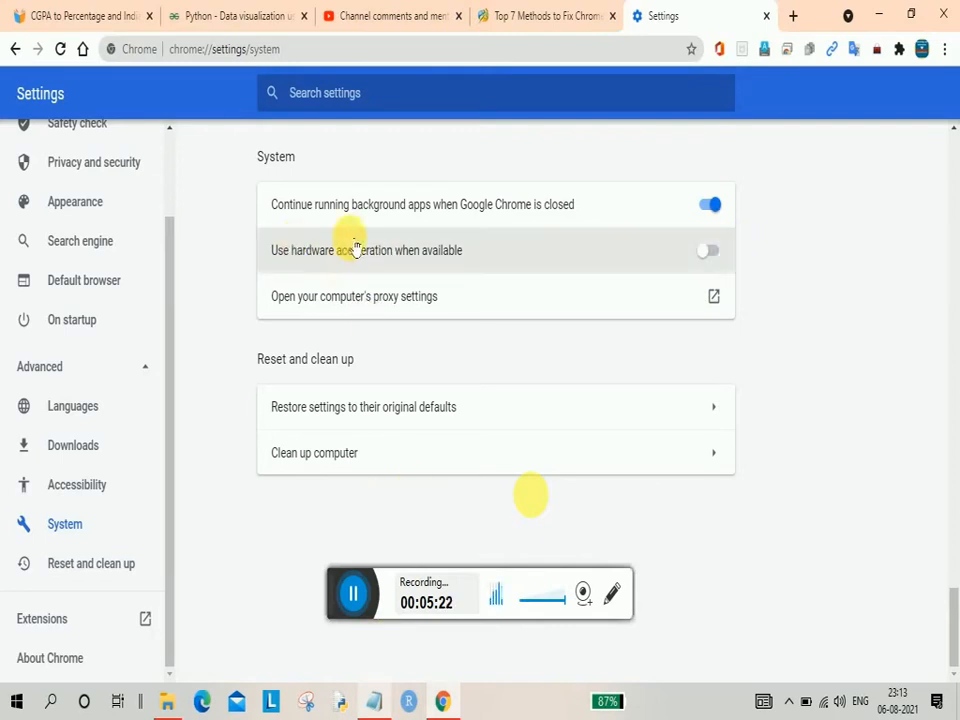
# - Go back to the Notepad list and highlight the "Disable Extensions" line
pyautogui.hotkey('alt', 'Tab')
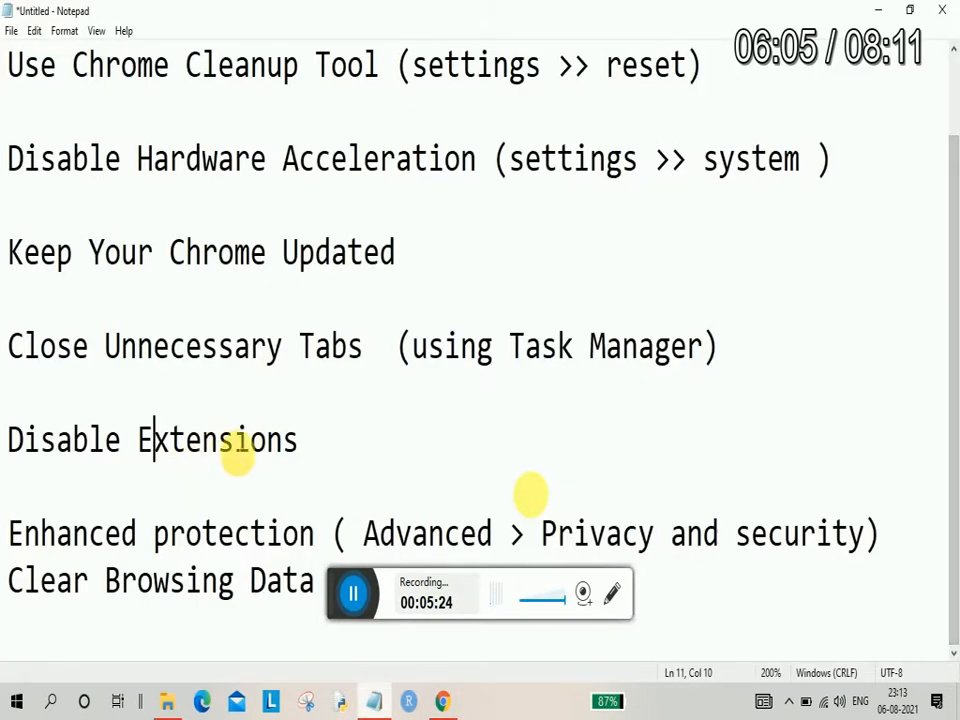
pyautogui.click(318, 452)
pyautogui.moveTo(318, 452); pyautogui.dragTo(10, 452)
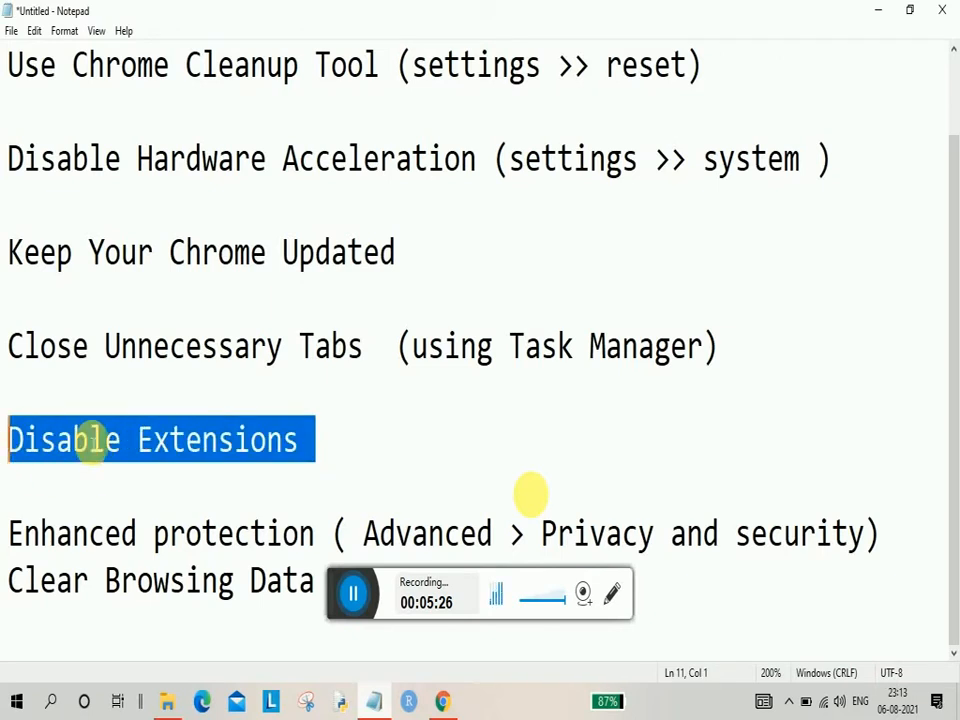
# - Add the line "clear browsing history" below "Keep Your Chrome Updated" in the list, set off by blank lines, and highlight it briefly
pyautogui.click(94, 442)
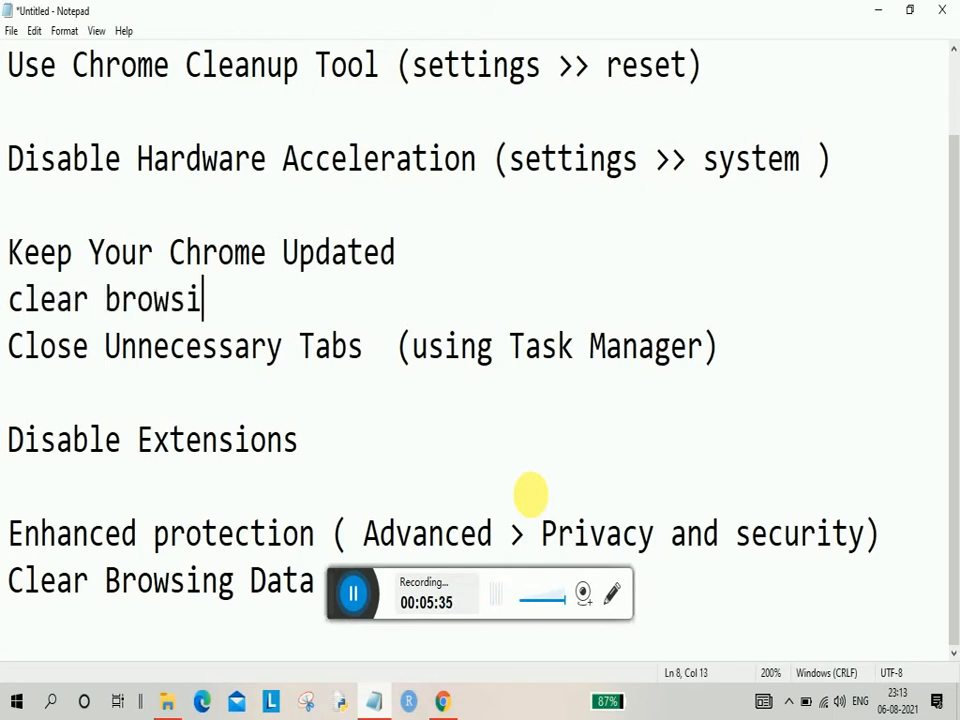
pyautogui.moveTo(384, 350); pyautogui.dragTo(10, 352)
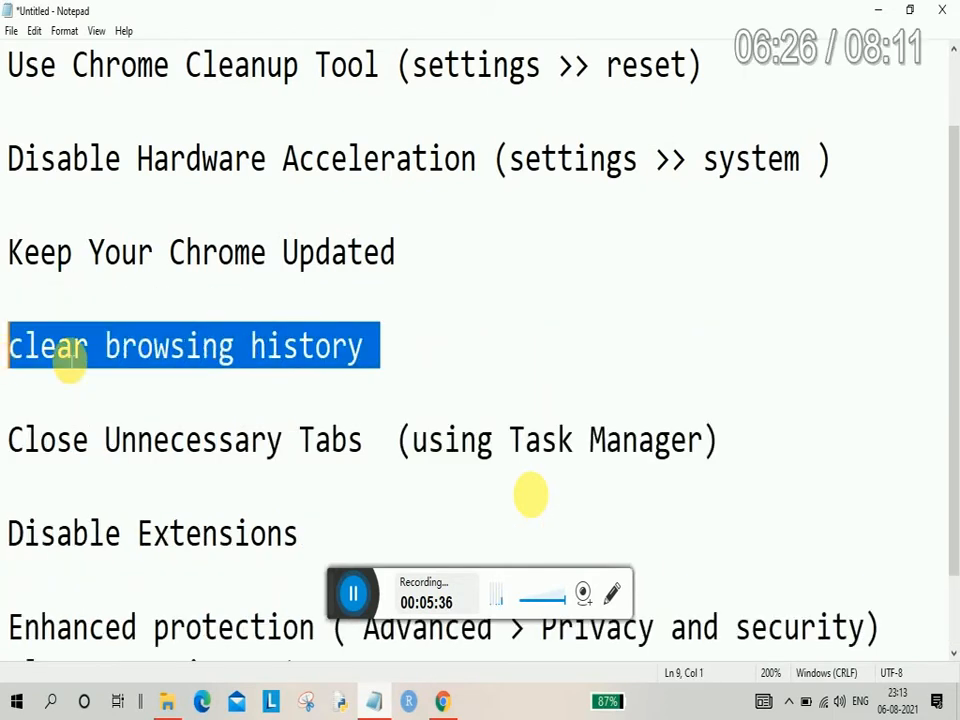
pyautogui.click(63, 357)
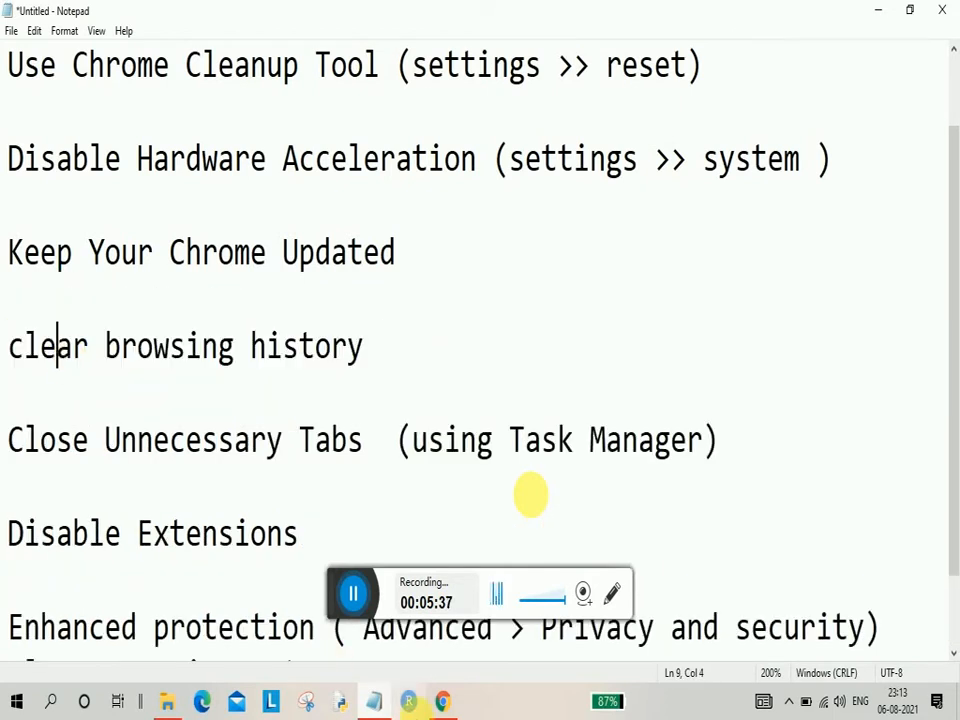
# - Switch to Chrome and open the full browsing History page
pyautogui.click(441, 705)
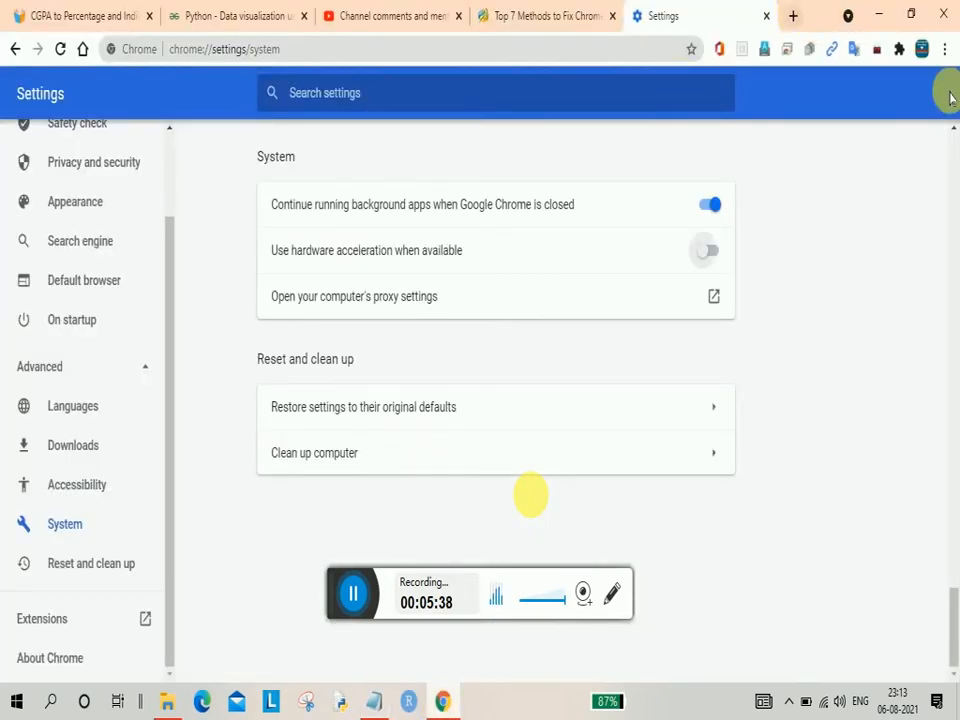
pyautogui.click(945, 50)
pyautogui.moveTo(865, 153)
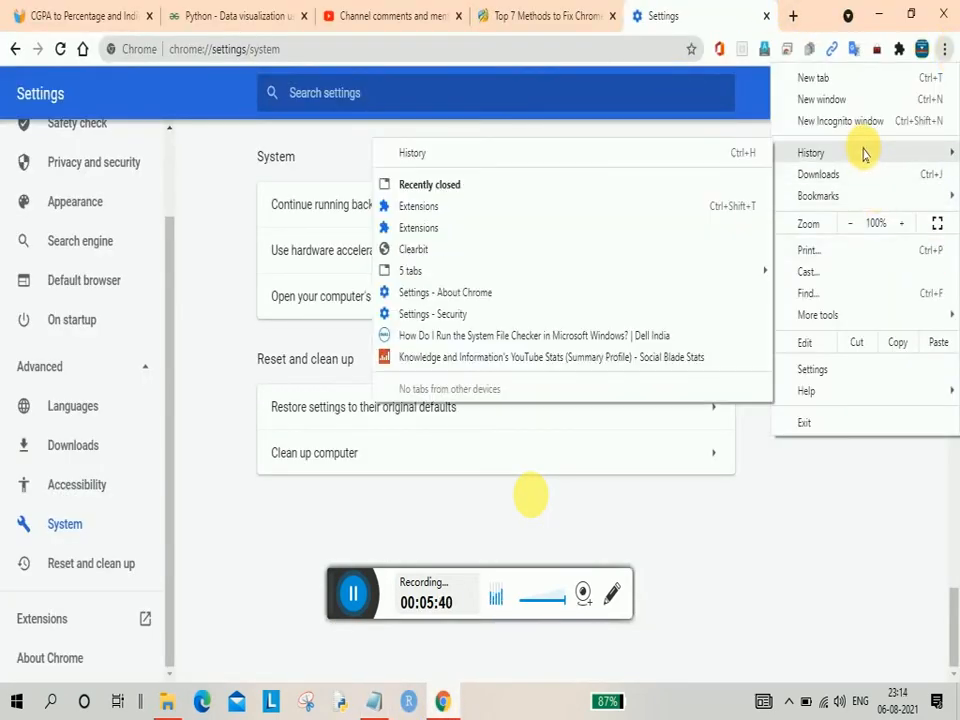
pyautogui.click(568, 153)
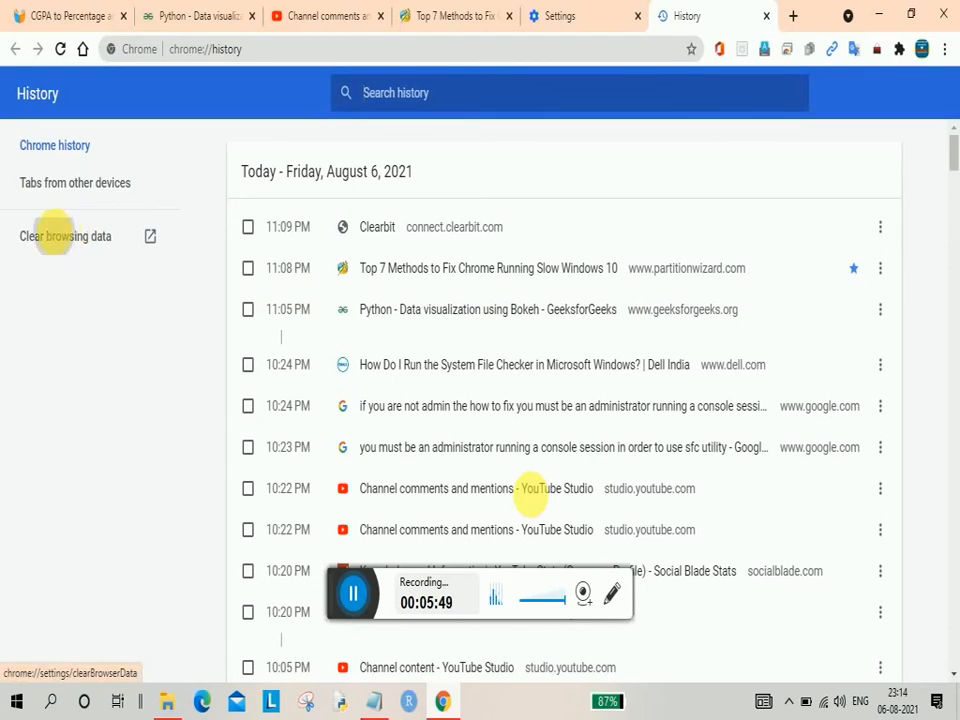
# - View the Clear browsing data options from the History page, closing the old Settings tab, and return to the History tab
pyautogui.click(55, 236)
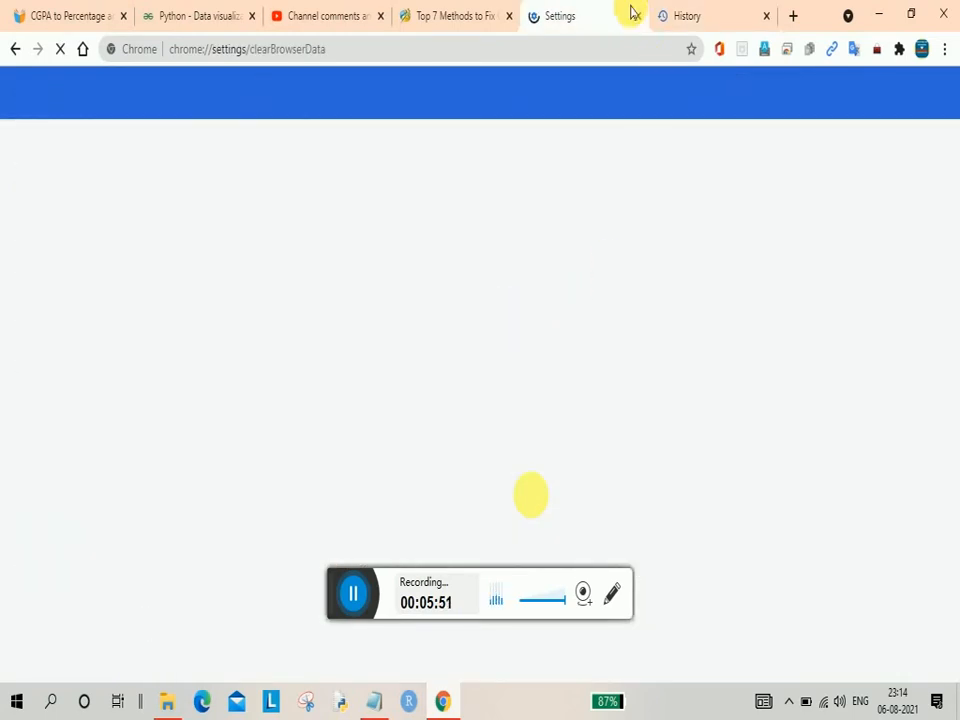
pyautogui.click(634, 15)
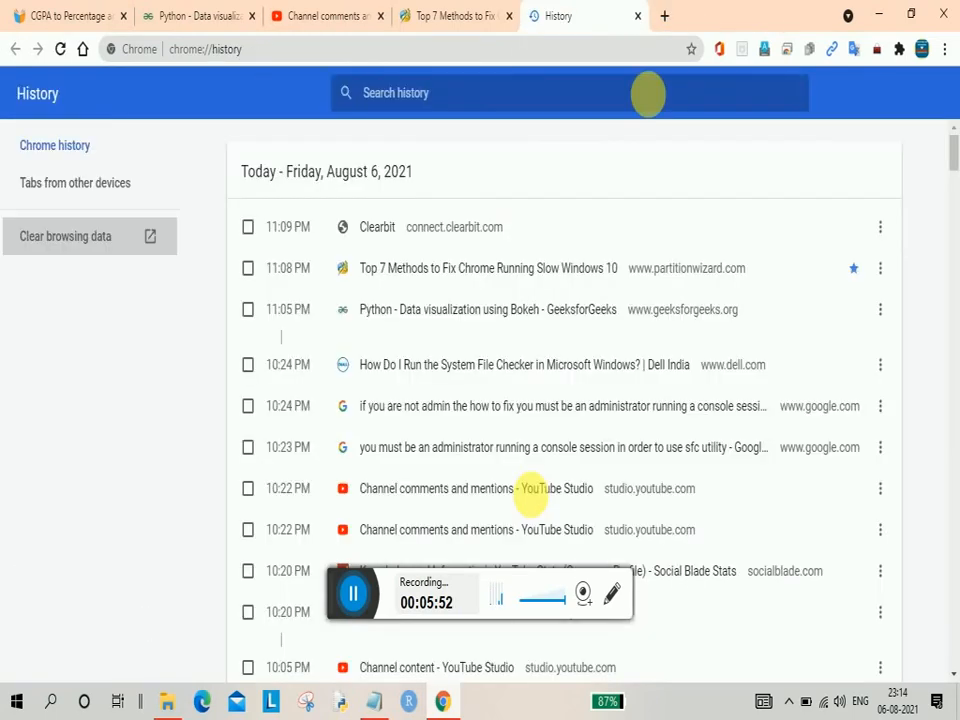
pyautogui.click(94, 240)
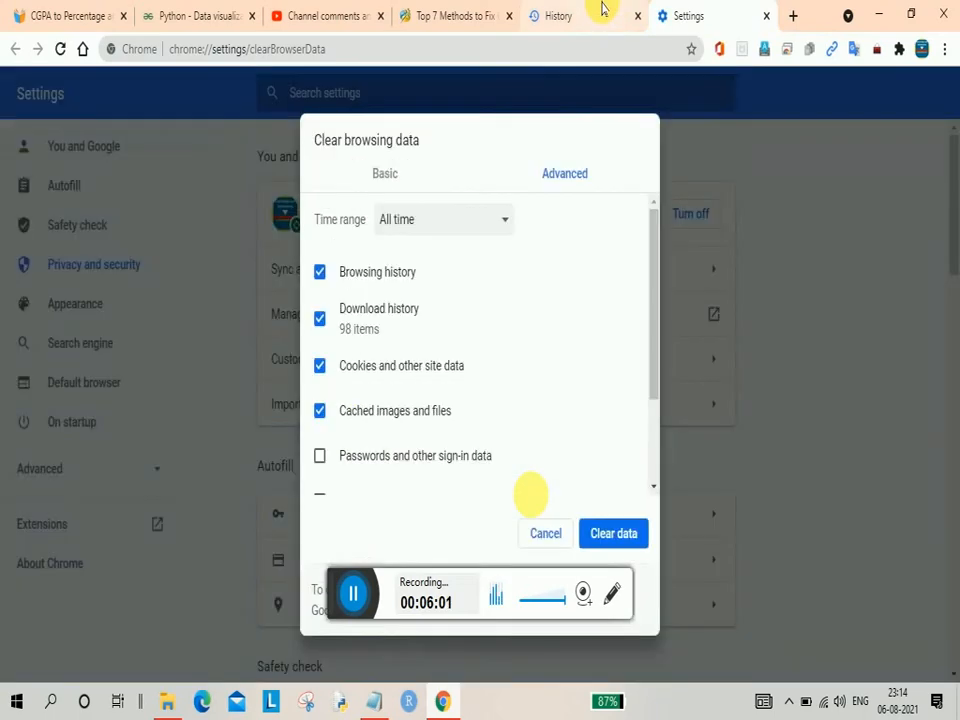
pyautogui.click(598, 12)
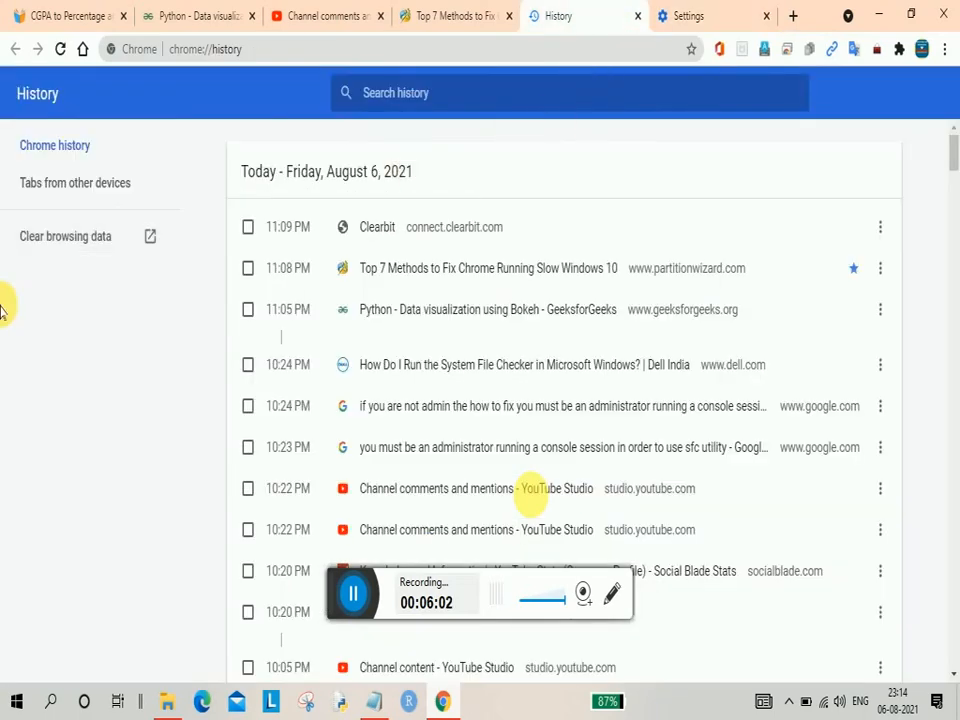
# - Clear all-time browsing history, download history, cookies and cached files with the Advanced Clear browsing data options, after viewing the Basic ones
pyautogui.click(58, 236)
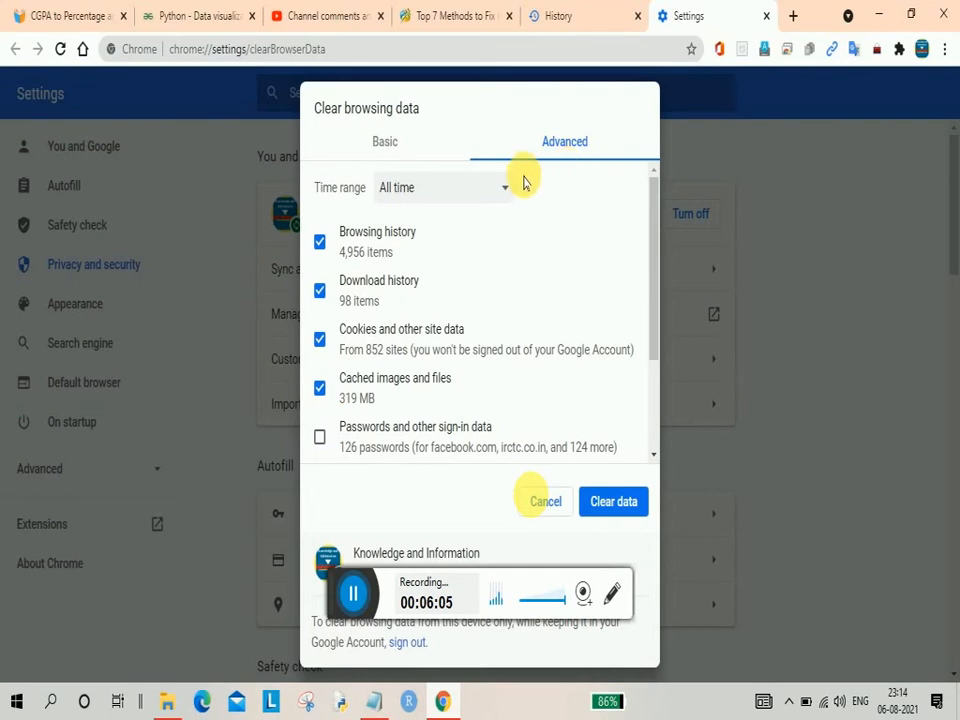
pyautogui.click(420, 141)
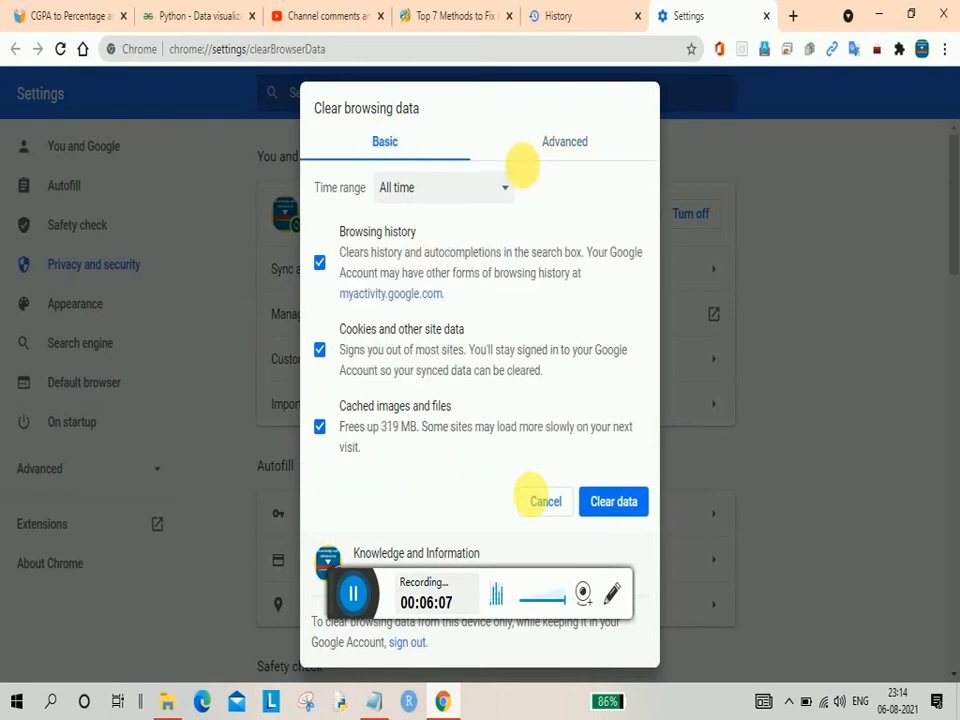
pyautogui.click(547, 146)
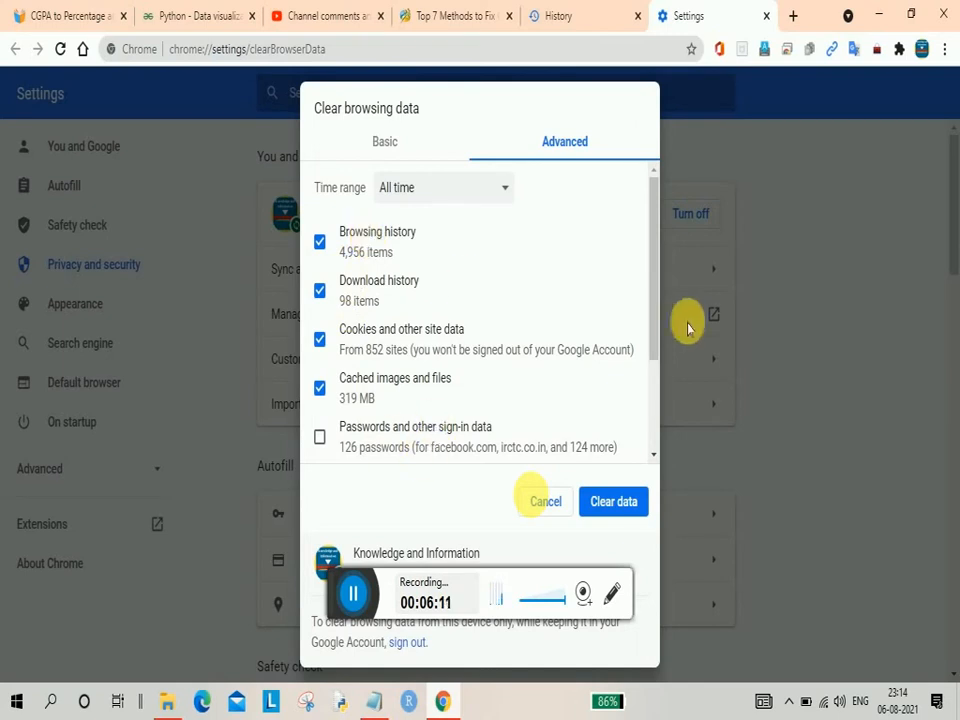
pyautogui.moveTo(654, 332); pyautogui.dragTo(657, 437)
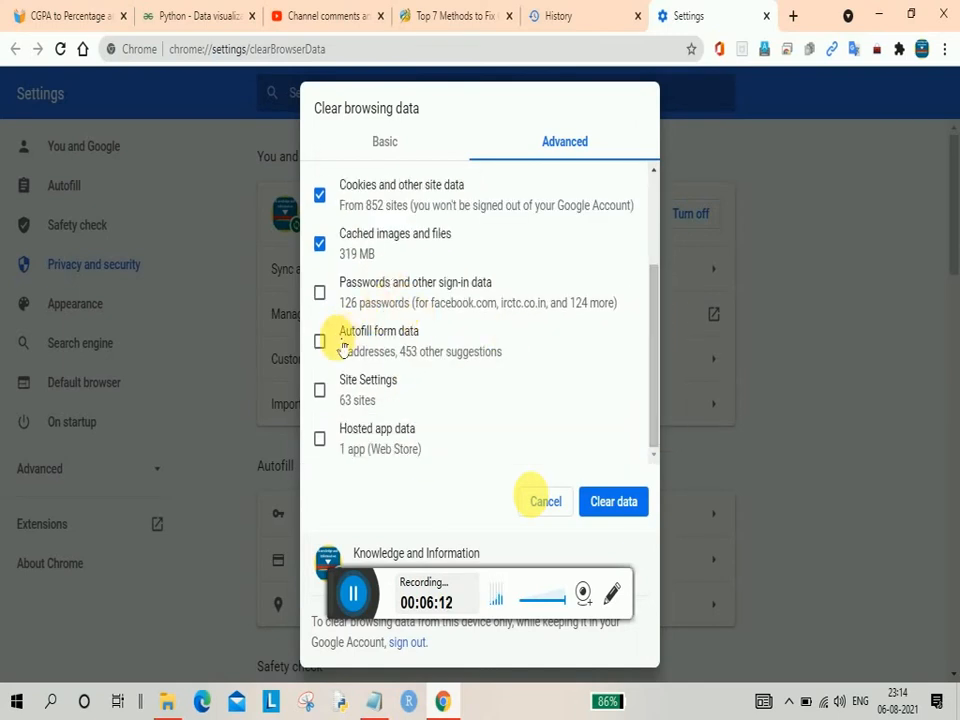
pyautogui.click(603, 505)
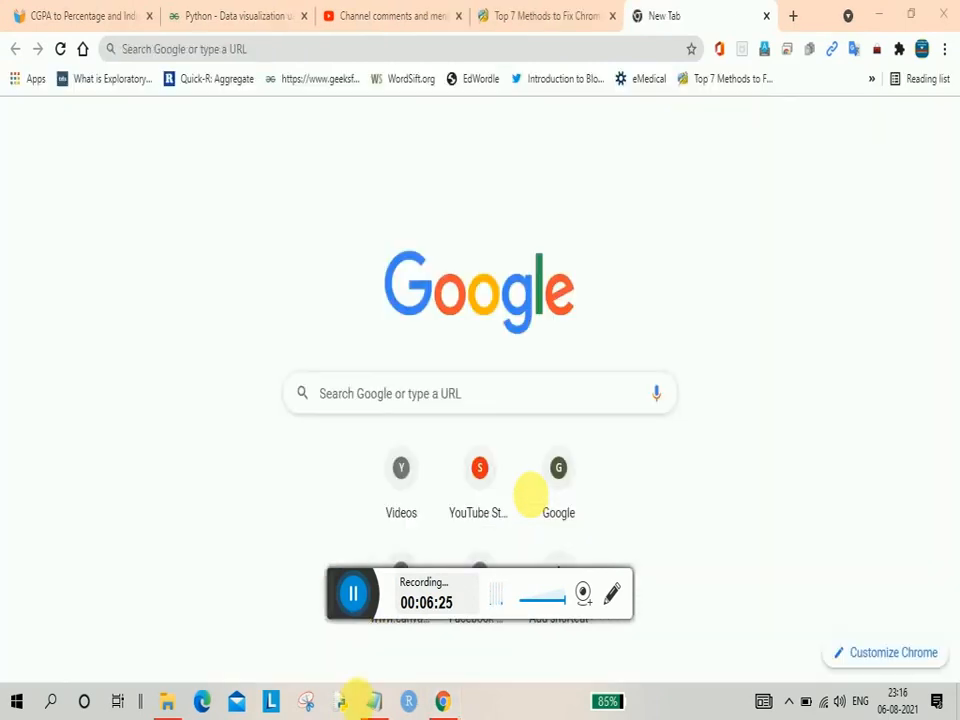
# - Switch to the Notepad list and highlight the "Enhanced protection ( Advanced > Privacy and security)" line
pyautogui.moveTo(380, 708)
pyautogui.click(365, 630)
pyautogui.click(203, 533)
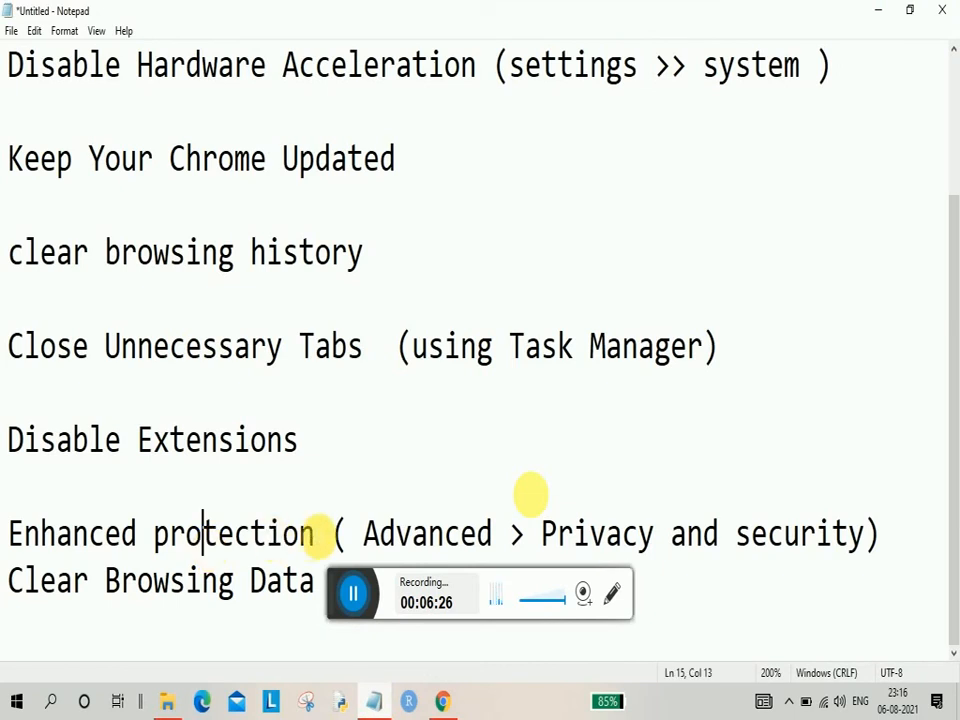
pyautogui.moveTo(338, 535); pyautogui.dragTo(6, 533)
pyautogui.click(92, 537)
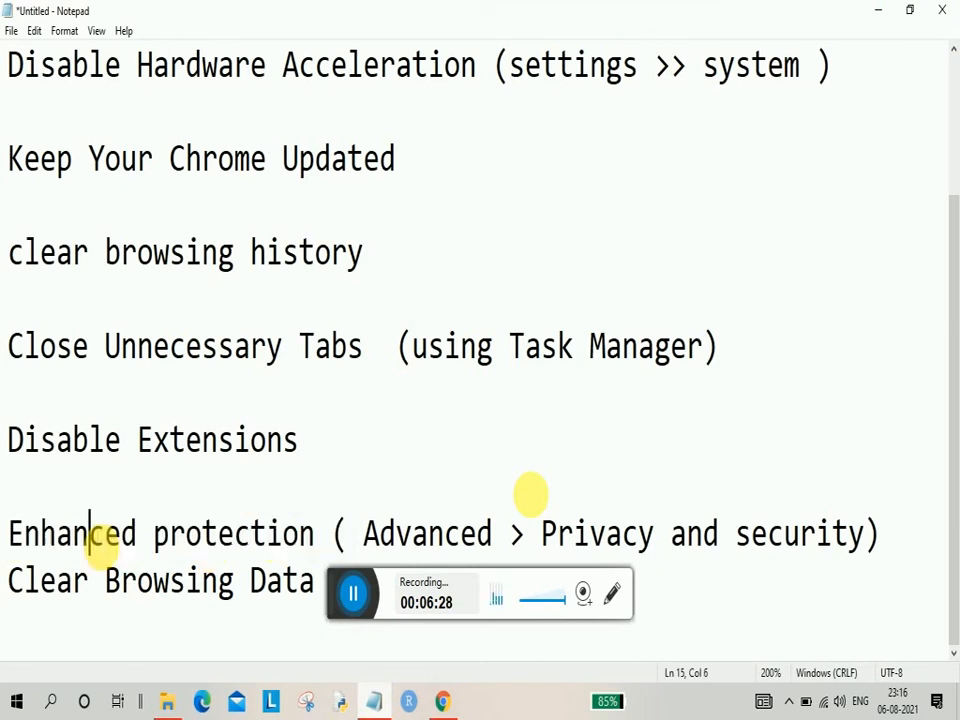
pyautogui.moveTo(396, 535); pyautogui.dragTo(800, 535)
pyautogui.click(800, 535)
# - Switch to Chrome, open the Security page in the Privacy and security settings, and view the Safe Browsing protection levels and secure DNS option
pyautogui.click(443, 701)
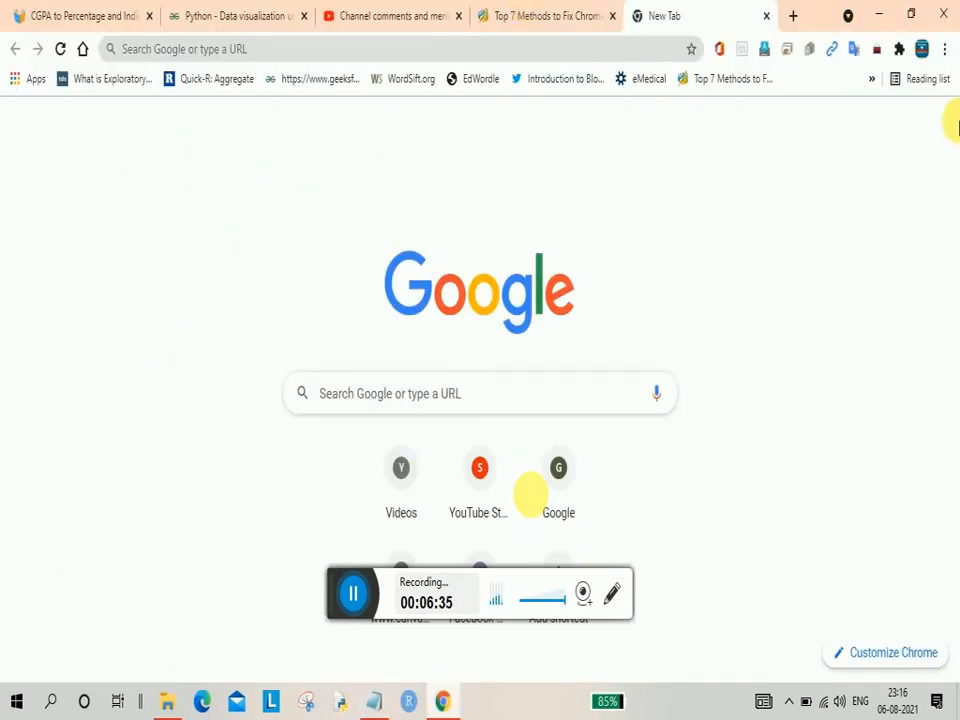
pyautogui.click(945, 52)
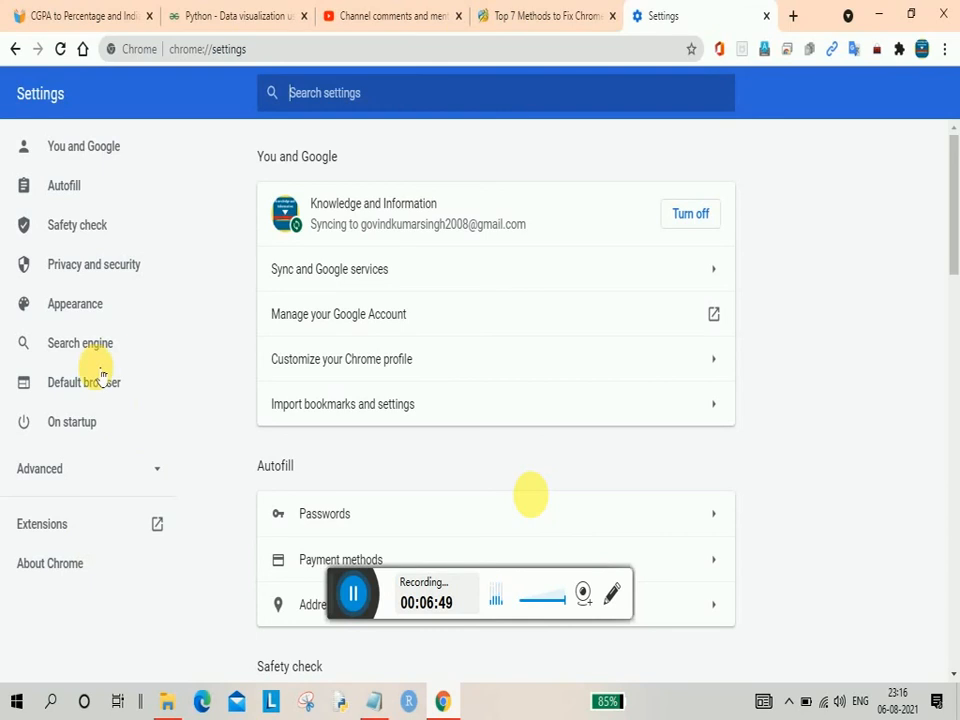
pyautogui.click(90, 264)
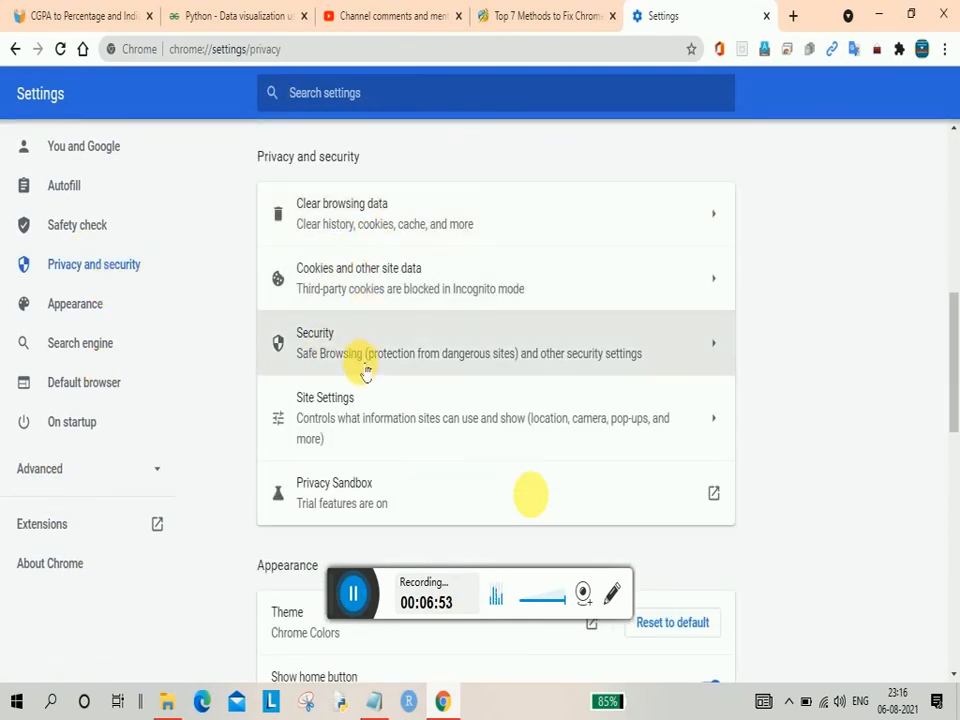
pyautogui.click(367, 349)
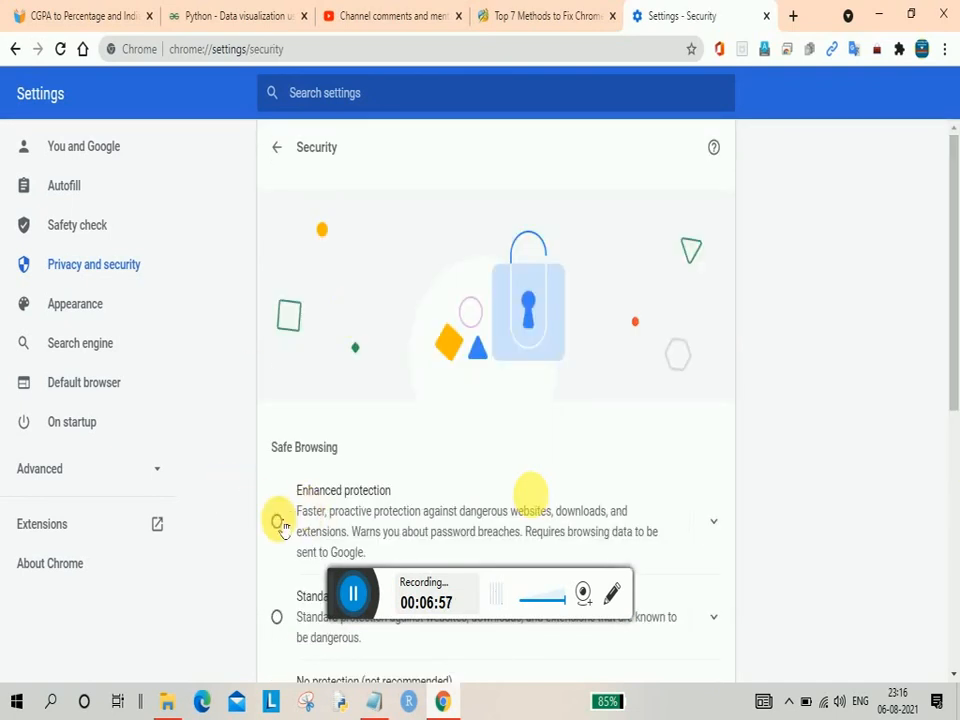
pyautogui.moveTo(951, 289); pyautogui.dragTo(950, 444)
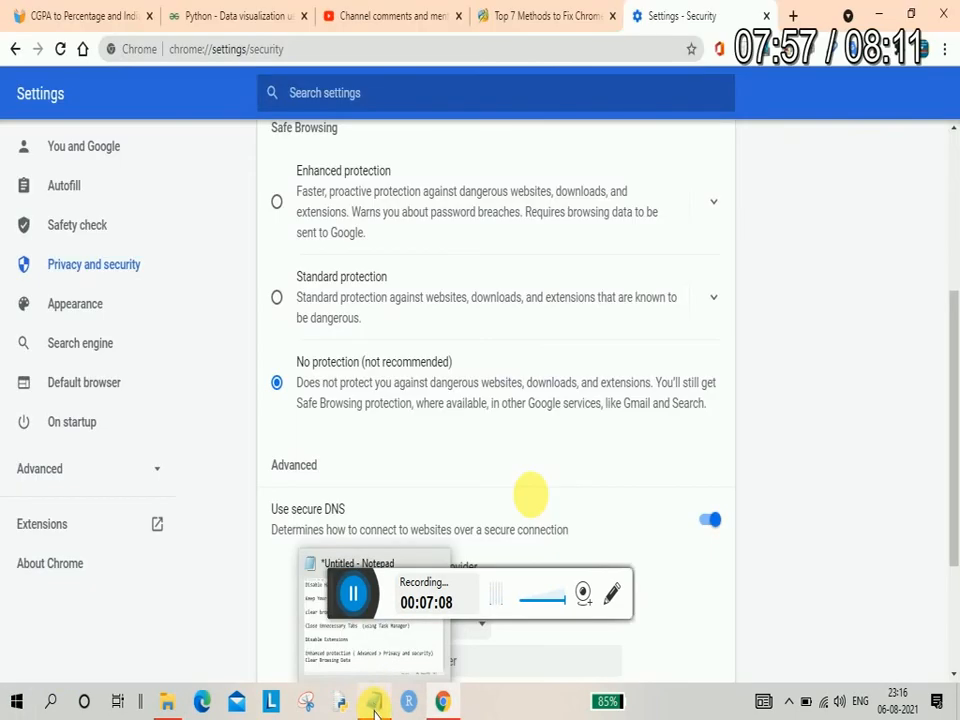
# - Switch between the Notepad list and Chrome's Security page, checking the last list line, "Clear Browsing Data"
pyautogui.click(374, 701)
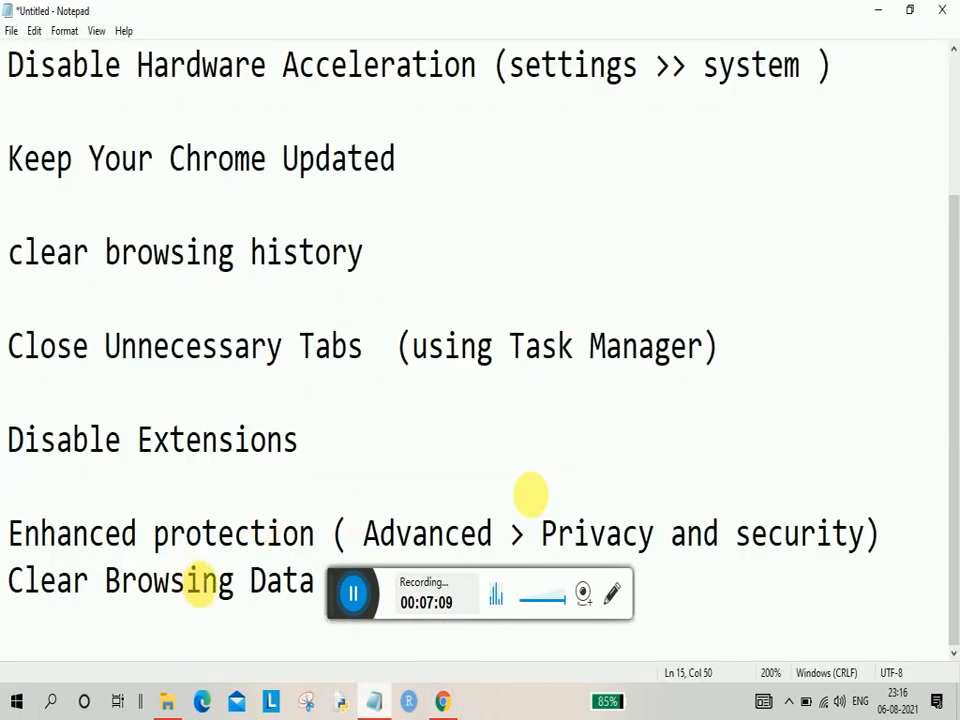
pyautogui.click(453, 704)
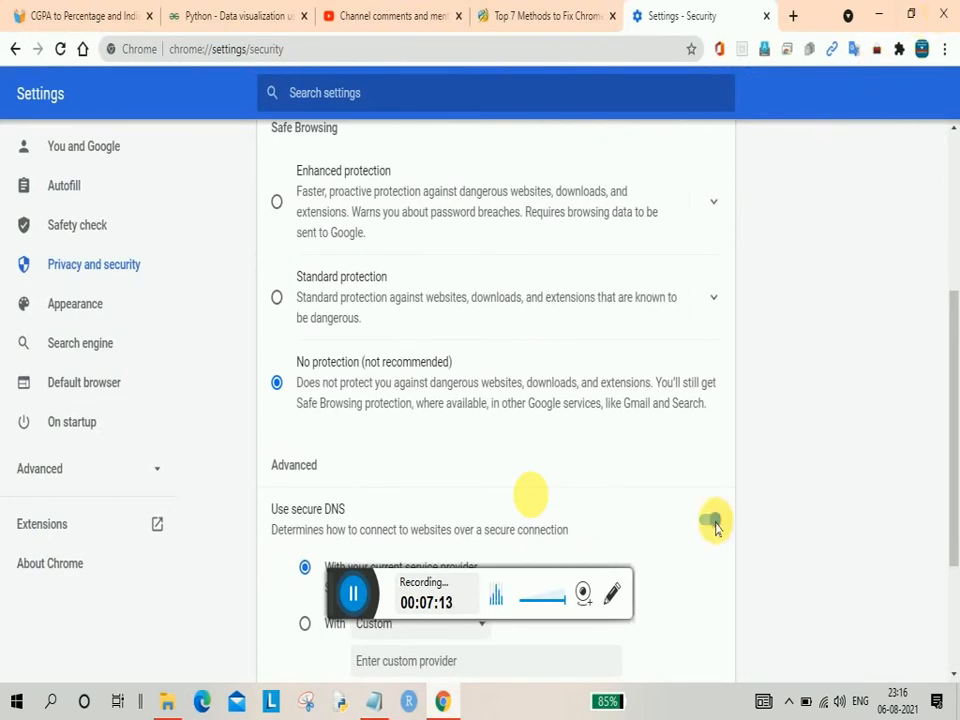
pyautogui.hotkey('alt', 'Tab')
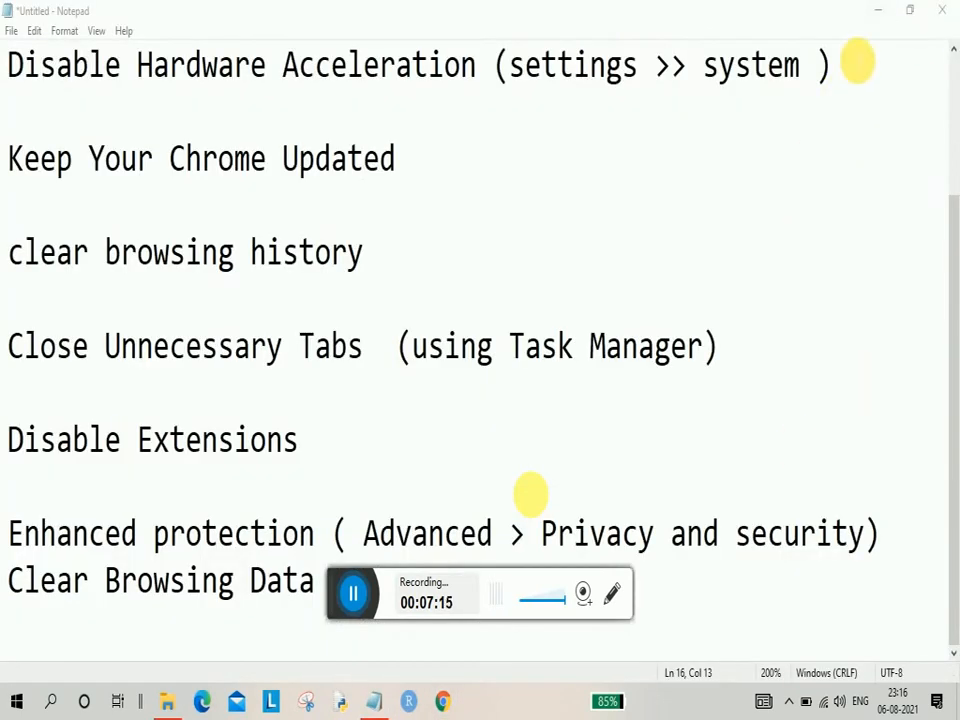
pyautogui.click(878, 11)
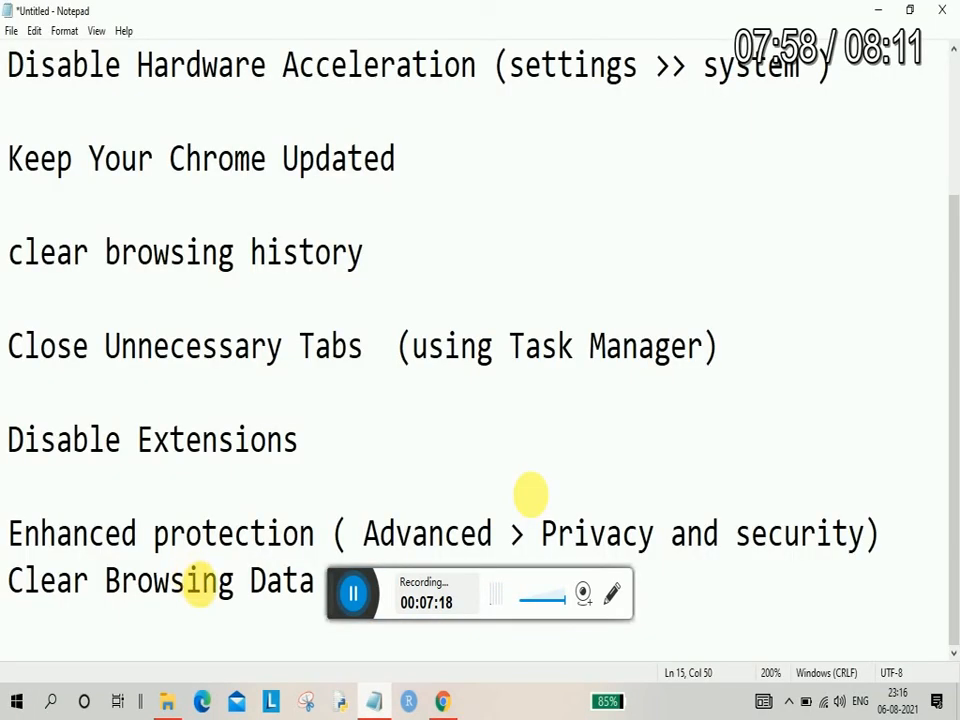
pyautogui.click(203, 578)
pyautogui.click(448, 702)
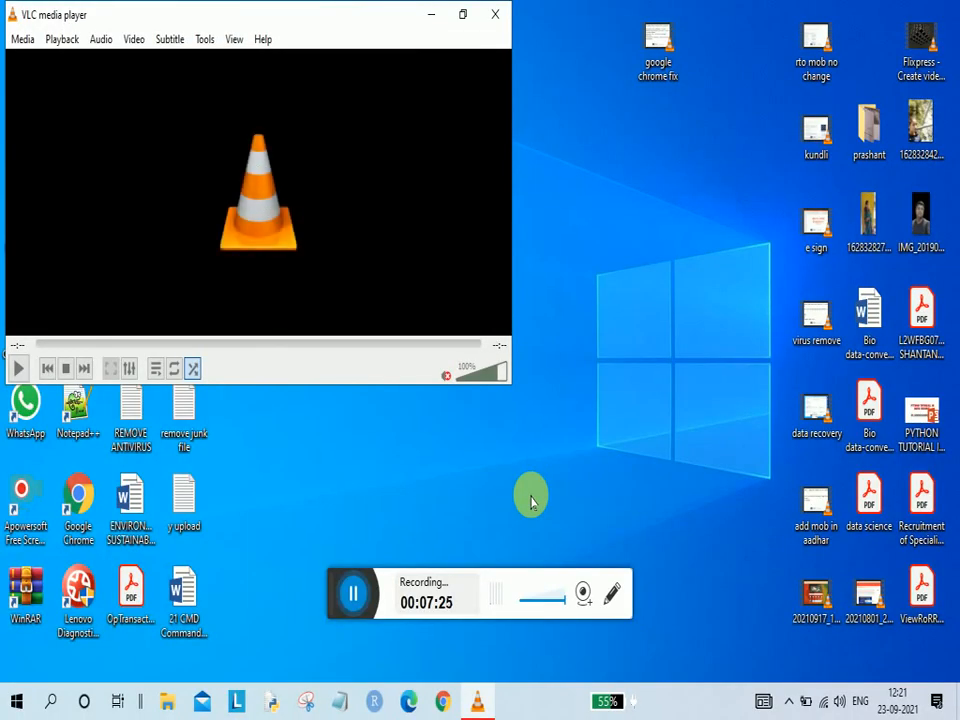
# - Close the VLC media player window to return to the desktop
pyautogui.click(487, 16)
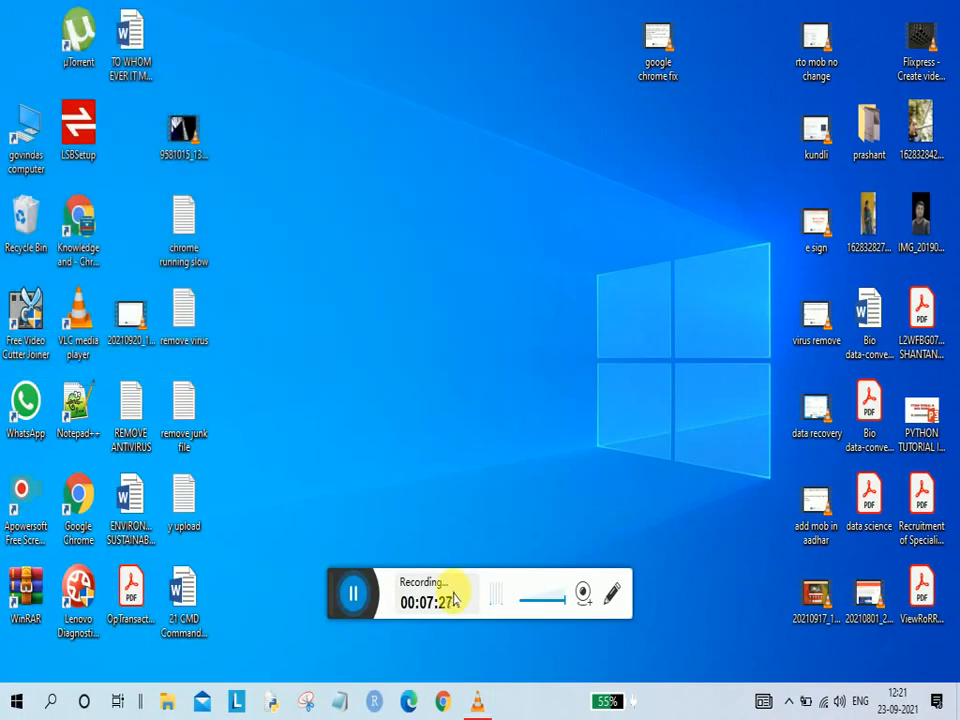